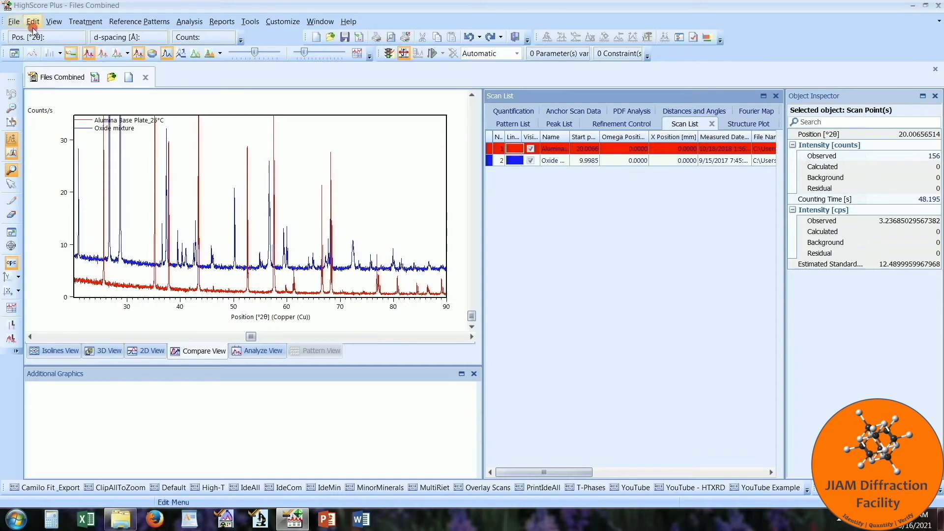
# Show the Alumina Base Plate_25°C scan in Analyze View and run the YouTube Example batch on it
pyautogui.click(268, 351)
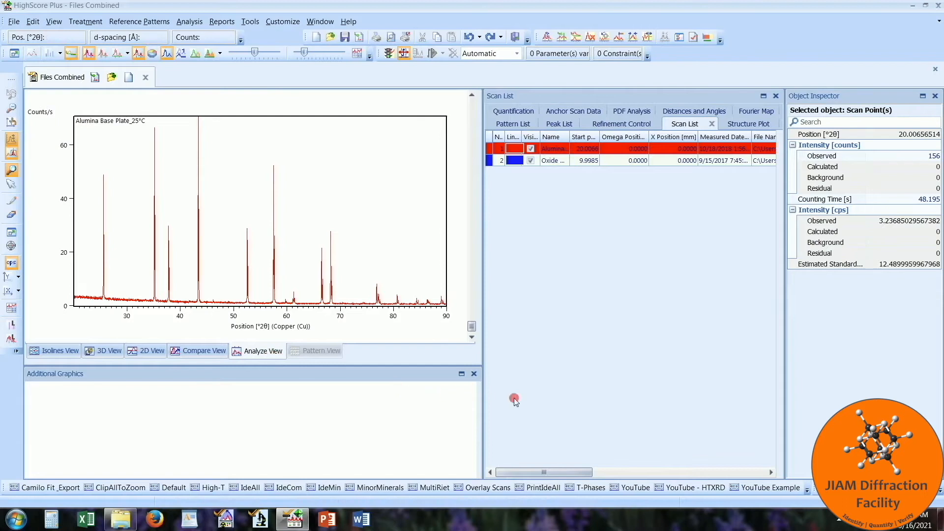
pyautogui.click(756, 488)
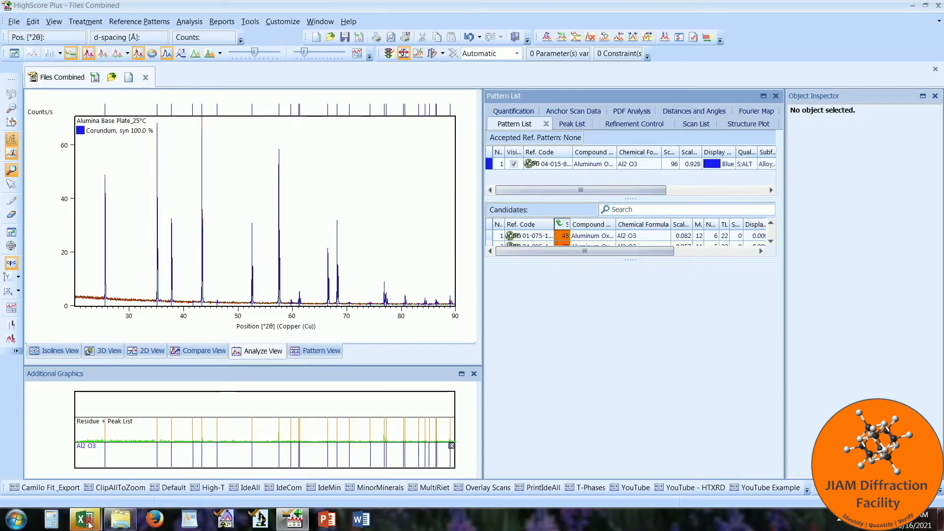
# Switch to Excel to view the exported Book1 results, and return to HighScore Plus to show the scan list
pyautogui.moveTo(89, 522)
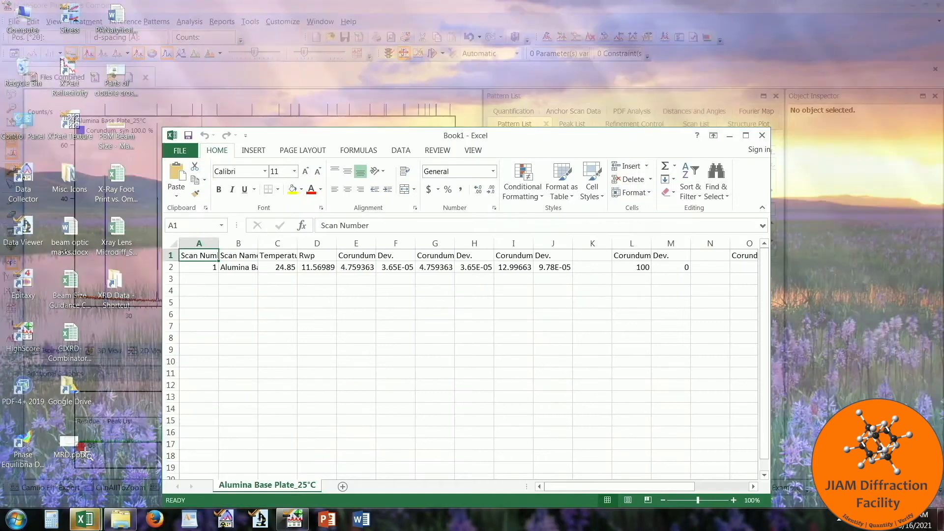
pyautogui.click(87, 453)
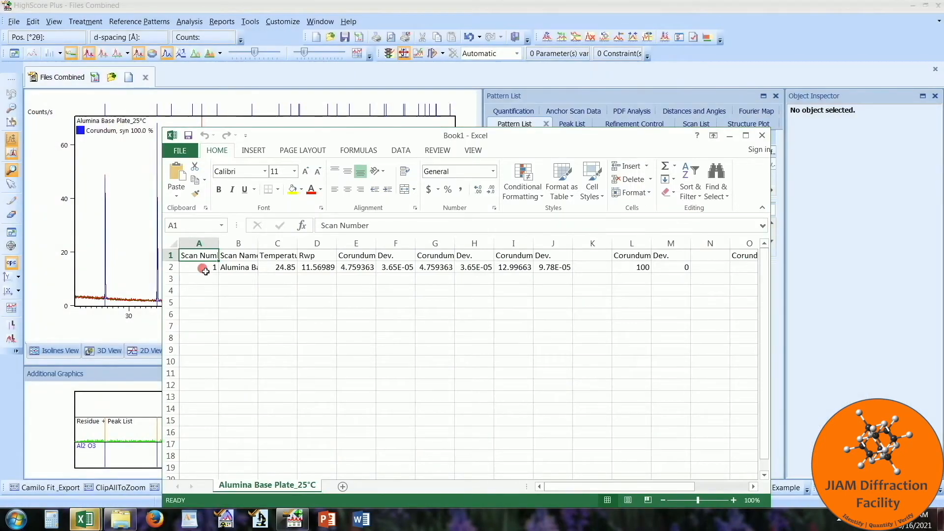
pyautogui.click(574, 138)
pyautogui.moveTo(574, 138); pyautogui.dragTo(539, 186)
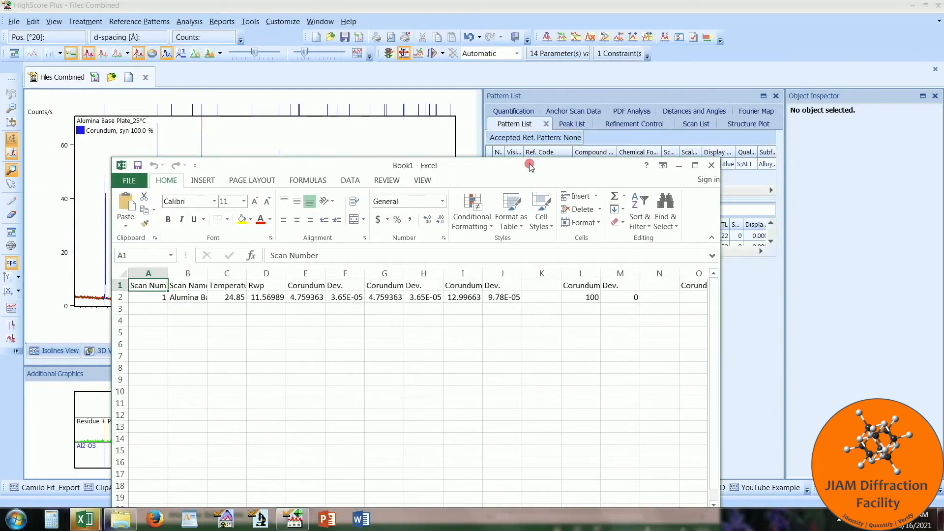
pyautogui.click(696, 124)
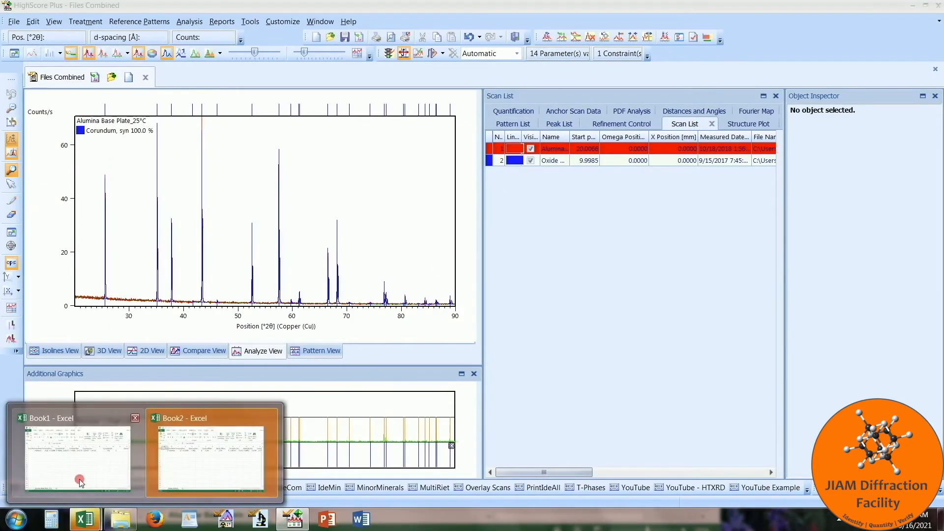
# Switch to Book1 in Excel, widen the Scan Name and Corundum, syn a(Å) columns, and review the exported values across the sheet
pyautogui.click(81, 460)
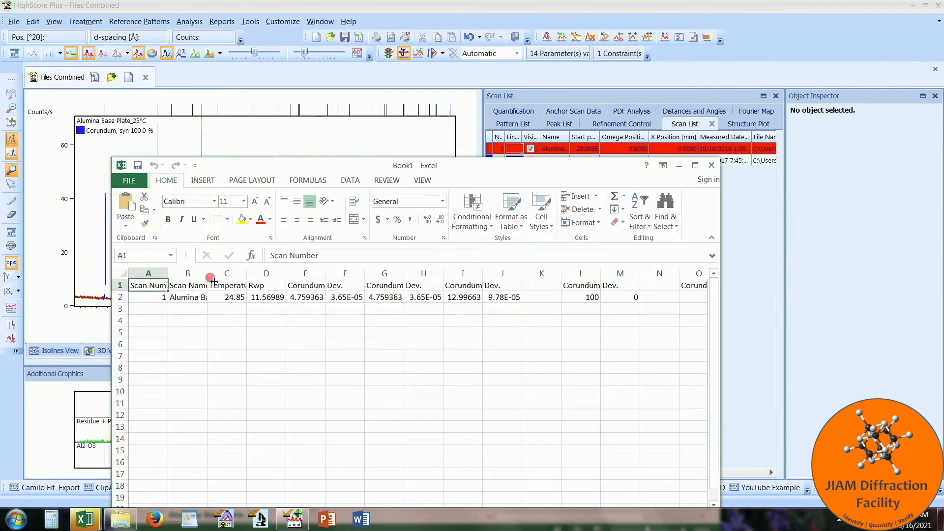
pyautogui.moveTo(208, 279); pyautogui.dragTo(221, 280)
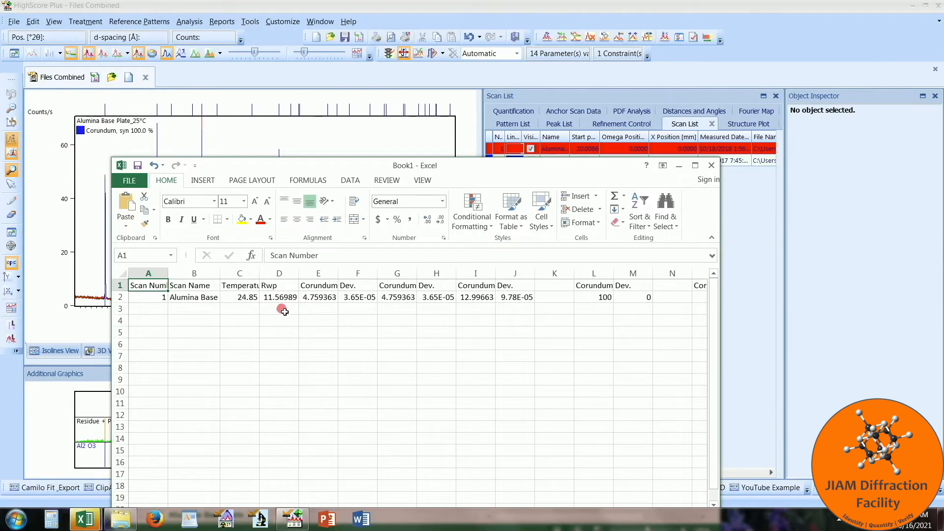
pyautogui.moveTo(339, 273); pyautogui.dragTo(374, 274)
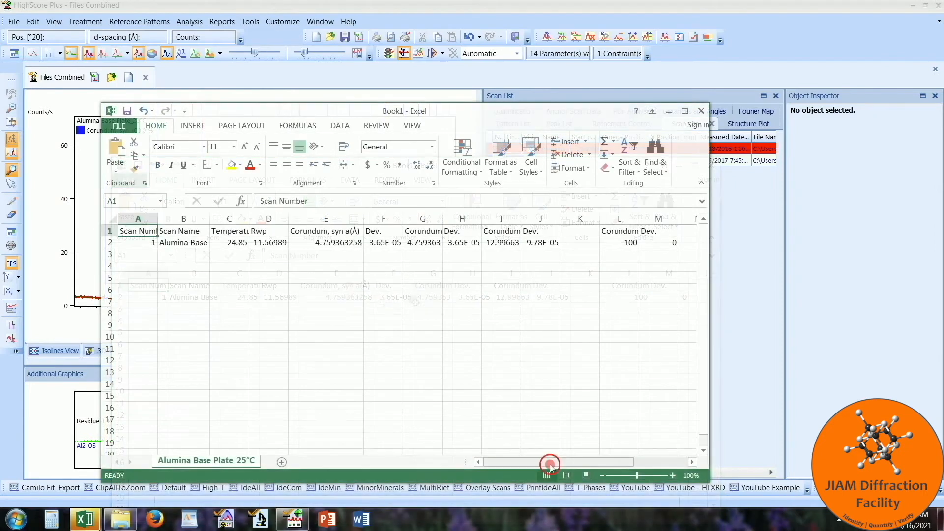
pyautogui.moveTo(550, 460); pyautogui.dragTo(683, 462)
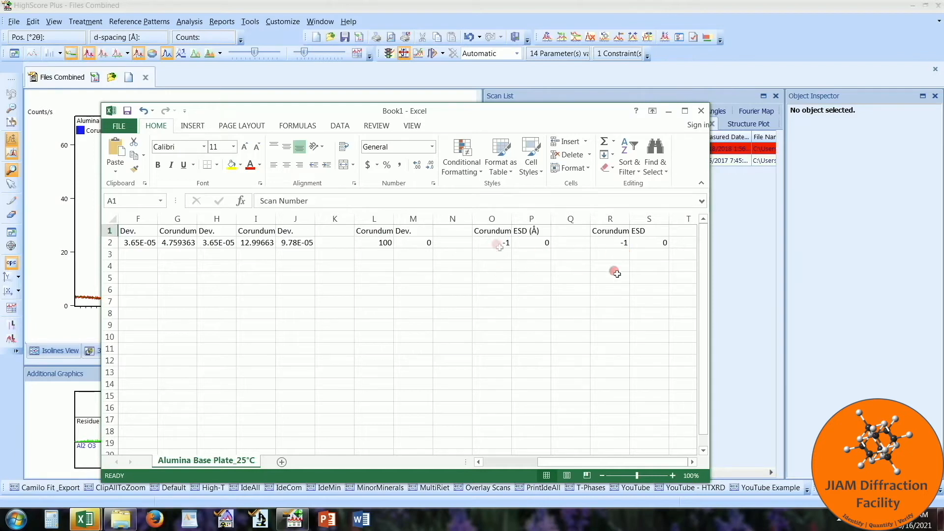
pyautogui.click(699, 114)
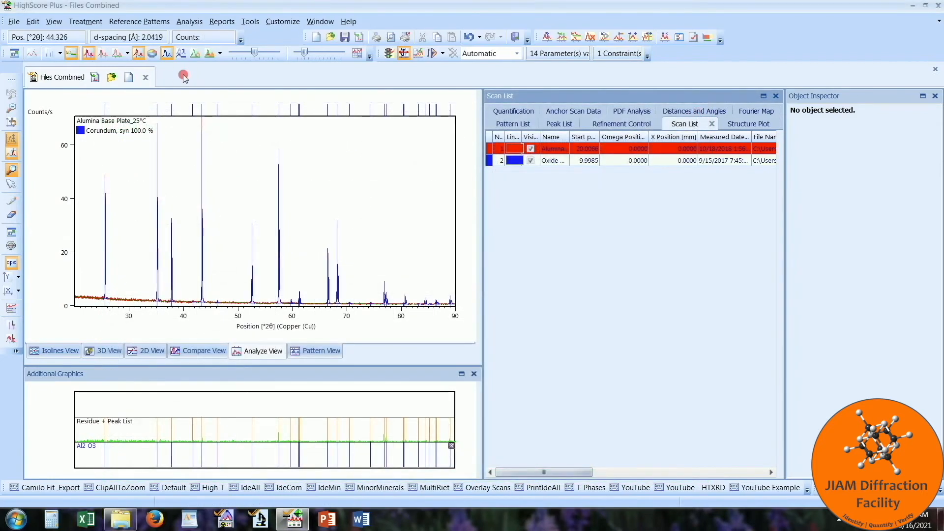
# Open the scan file Alumina Base Plate_25°C.xrdml from the Phase ID and Refinement folder
pyautogui.click(14, 22)
pyautogui.click(74, 56)
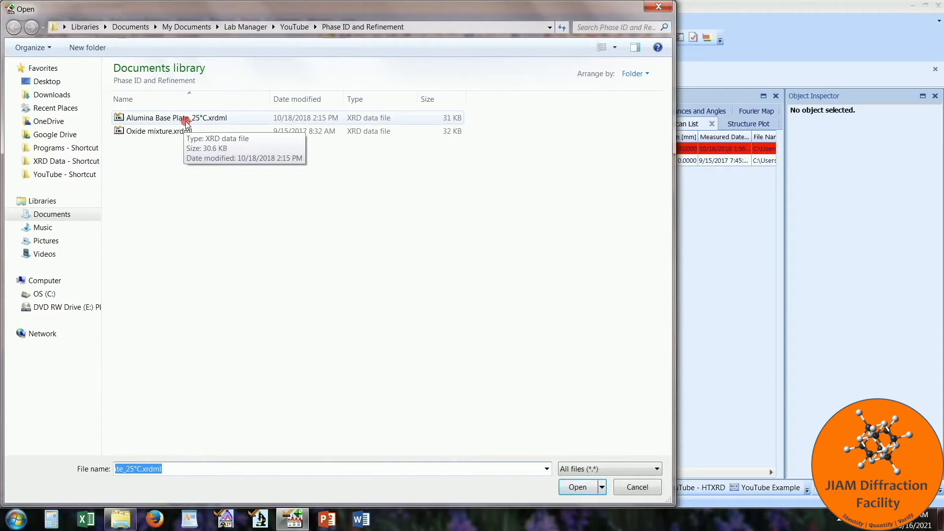
pyautogui.doubleClick(187, 121)
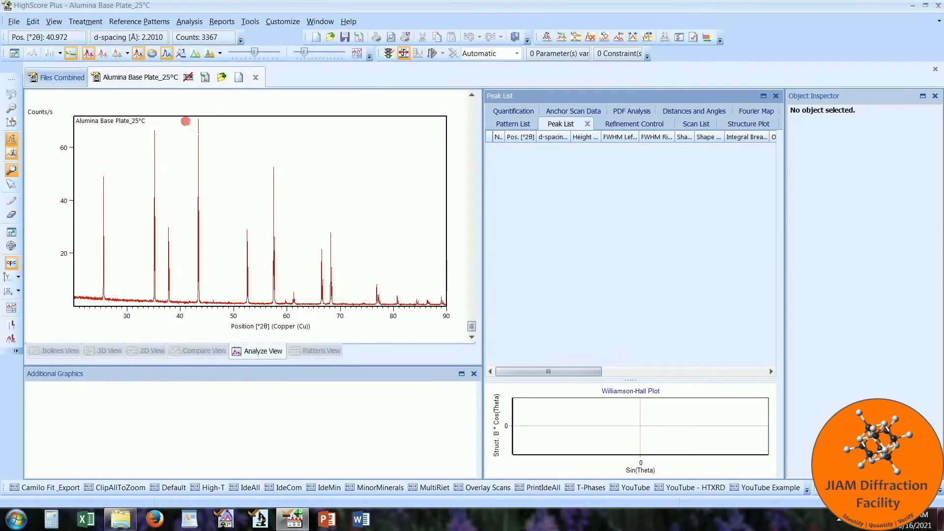
# Insert the scan Oxide mixture.xrdml into the open Alumina Base Plate_25°C document
pyautogui.click(204, 81)
pyautogui.click(206, 79)
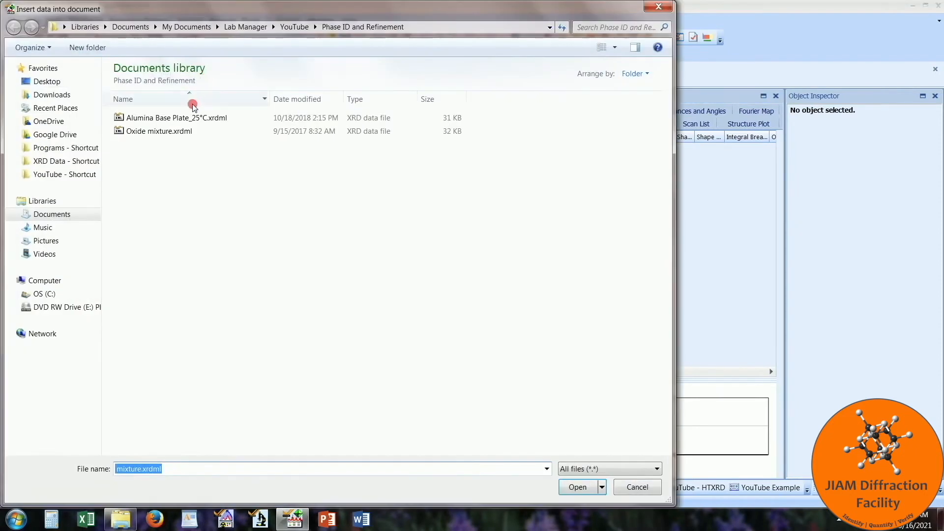
pyautogui.click(177, 133)
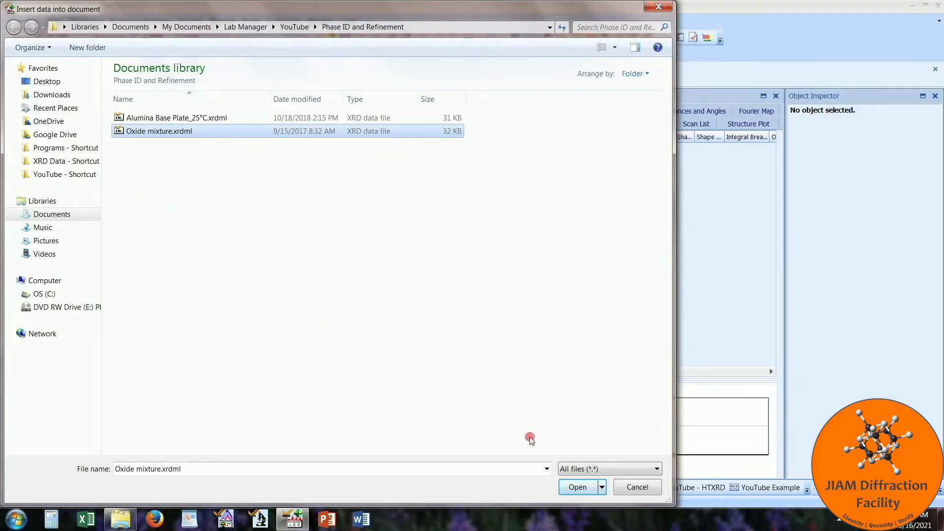
pyautogui.click(578, 487)
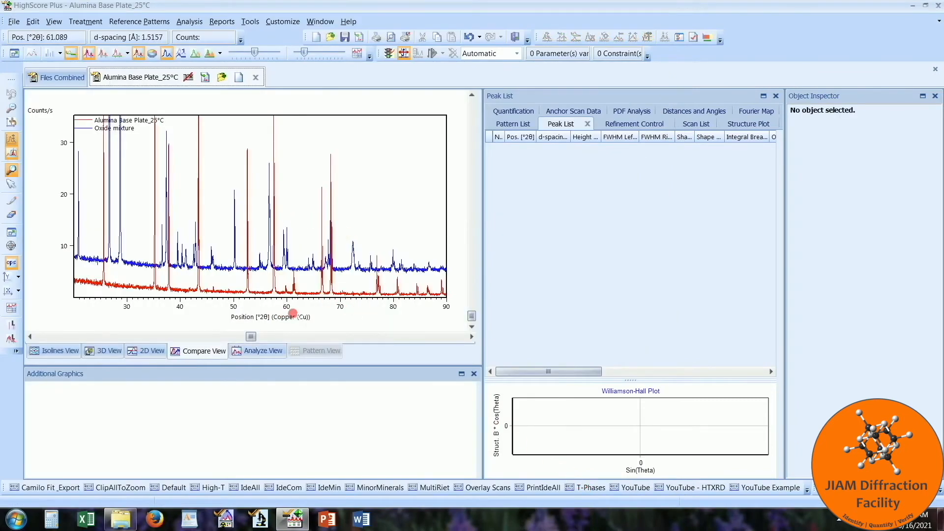
# For the Alumina Base Plate_25°C scan, enable Calculate Errors in the refinement's global settings
pyautogui.click(264, 353)
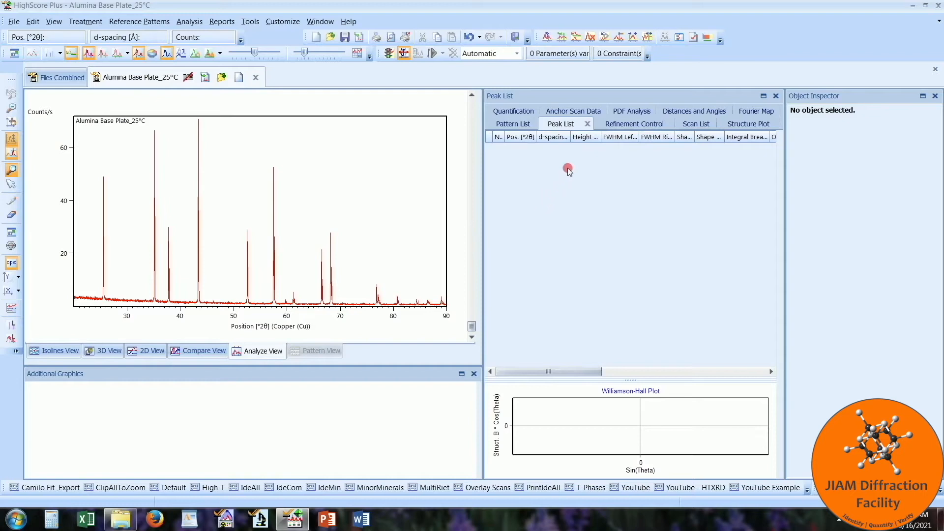
pyautogui.click(625, 124)
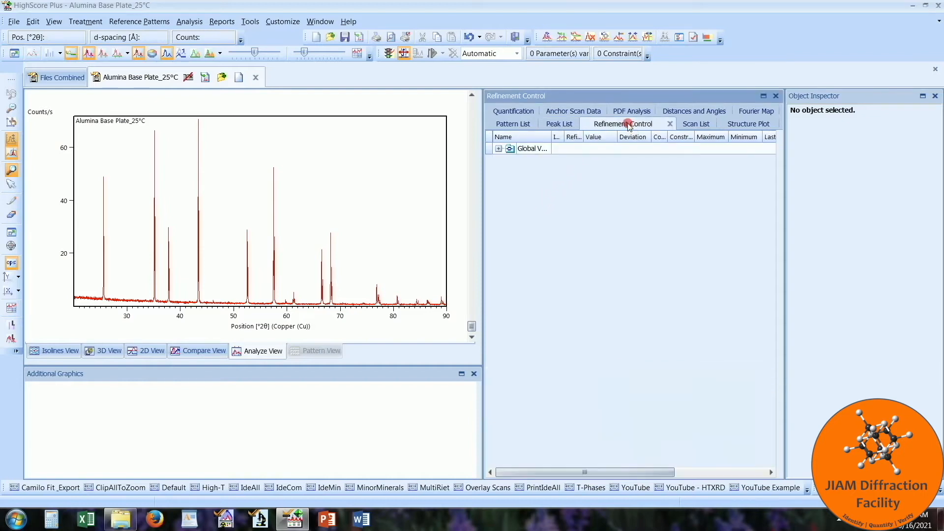
pyautogui.click(534, 149)
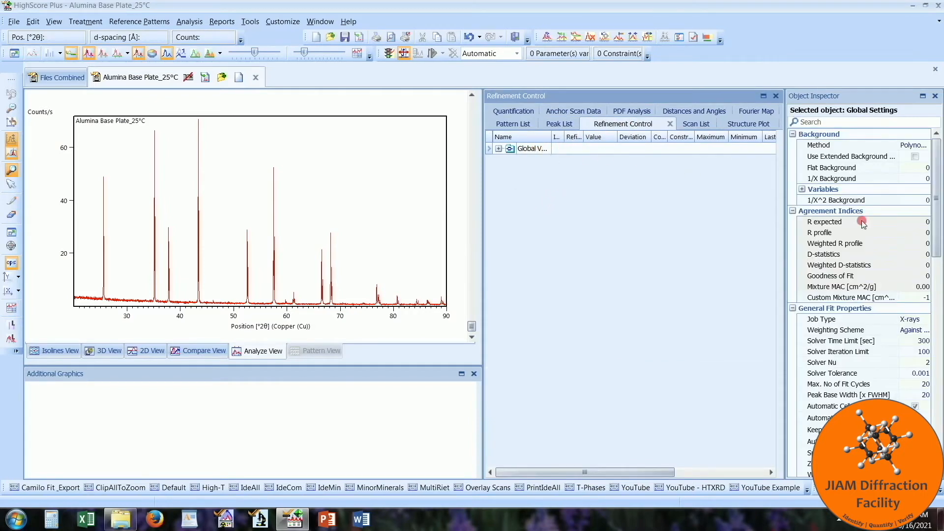
pyautogui.moveTo(936, 243); pyautogui.dragTo(919, 311)
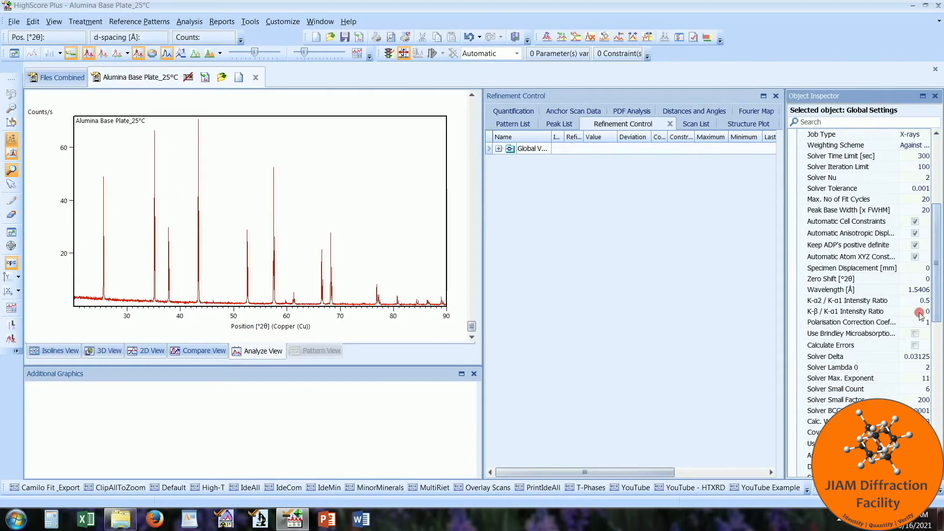
pyautogui.click(914, 345)
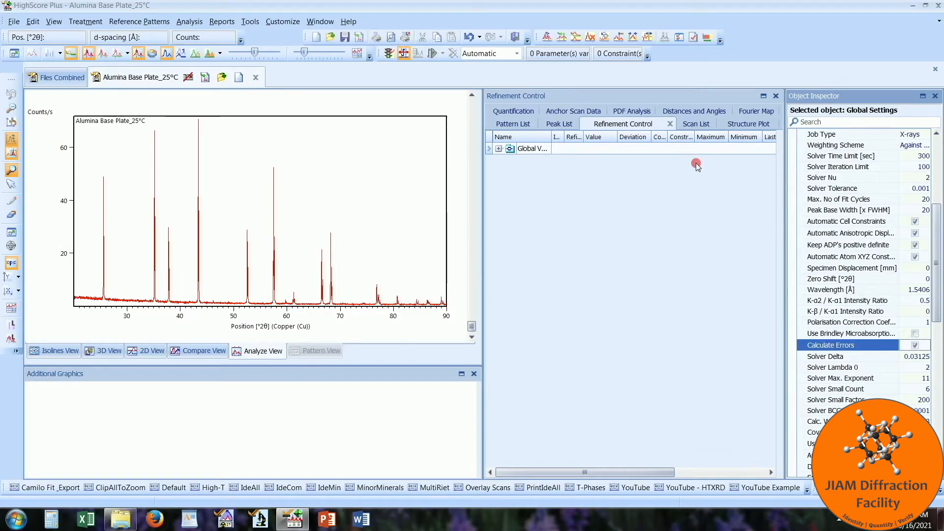
# Select the Oxide mixture scan and enable Calculate Errors in its global refinement settings
pyautogui.click(696, 126)
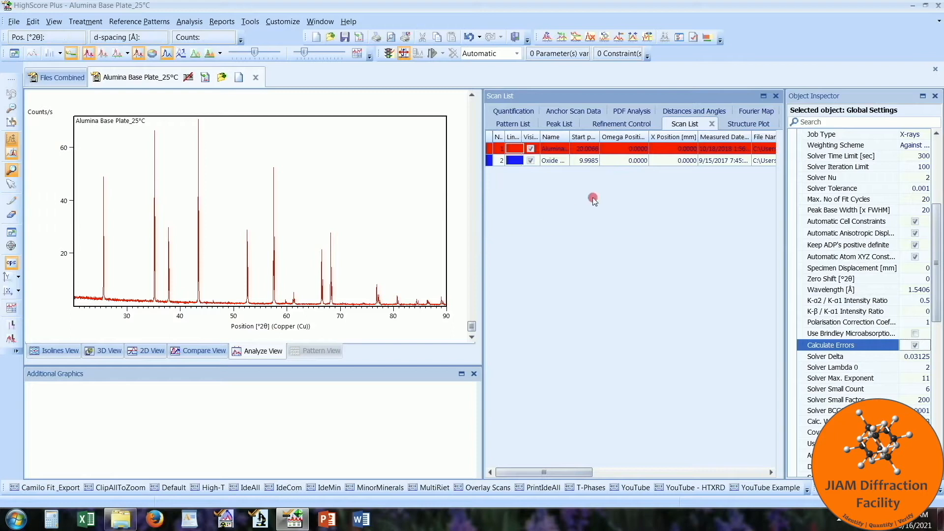
pyautogui.click(620, 162)
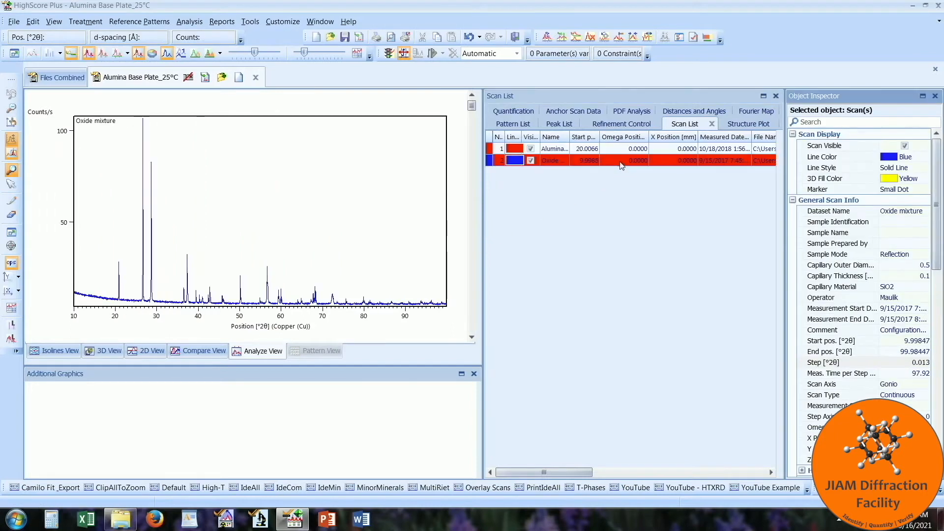
pyautogui.click(609, 124)
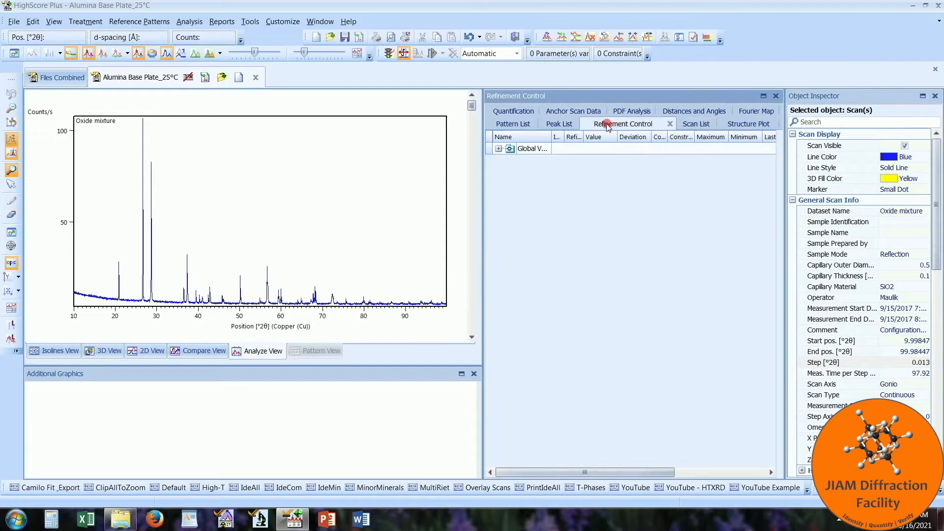
pyautogui.click(532, 149)
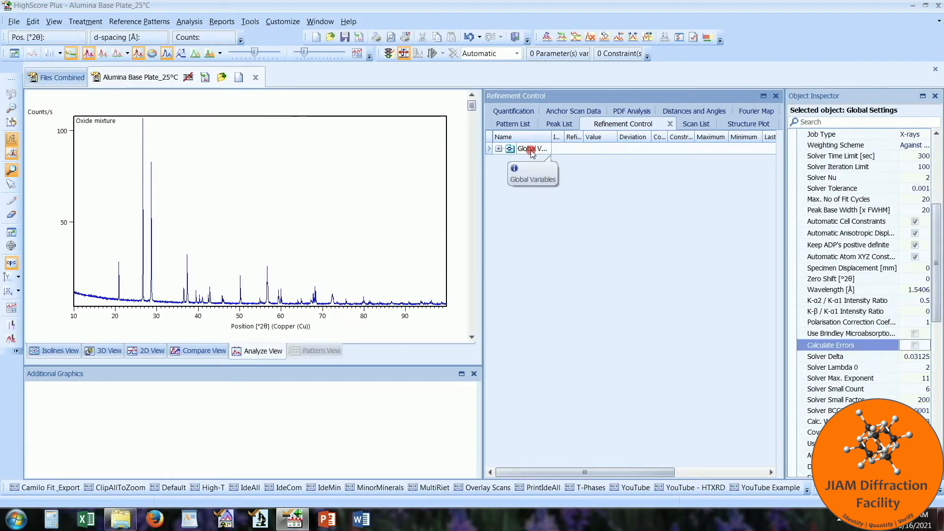
pyautogui.click(916, 346)
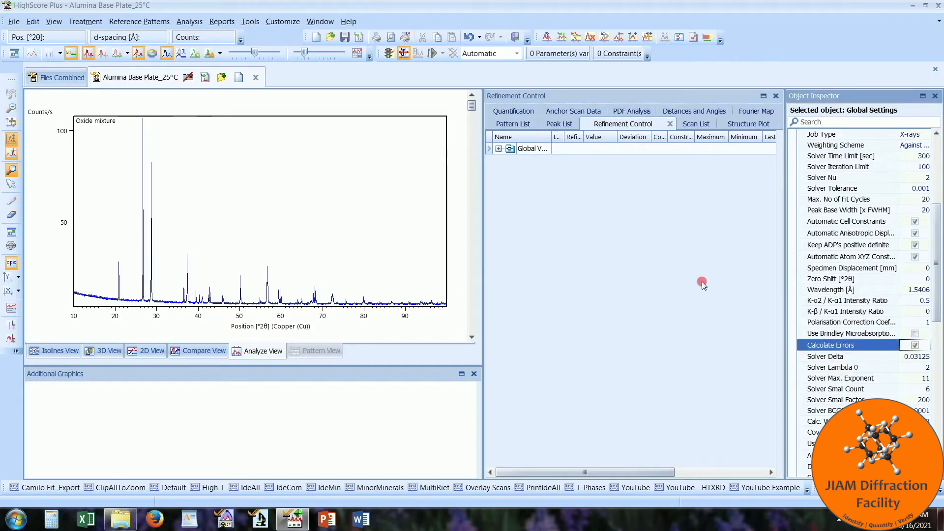
# Select the Alumina Base Plate_25°C scan, start Search & Match, and open its Default restriction set for editing
pyautogui.click(697, 124)
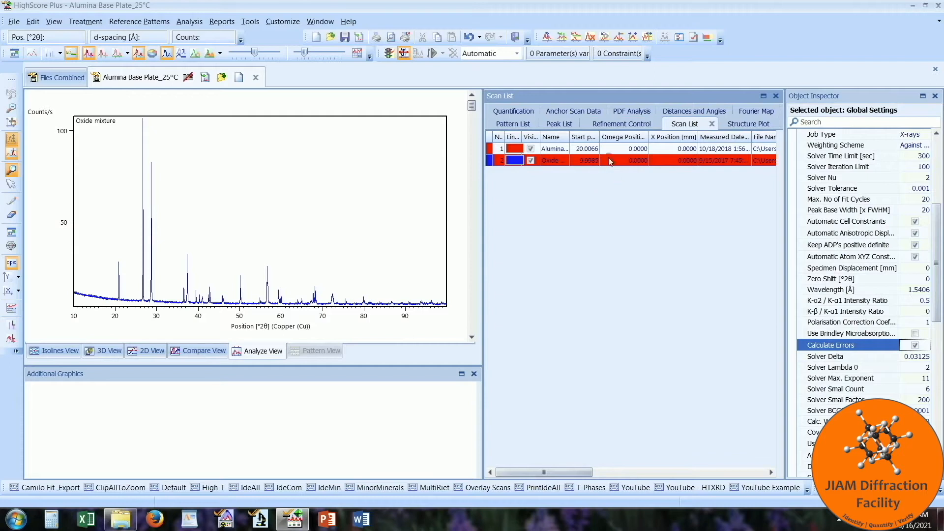
pyautogui.click(592, 150)
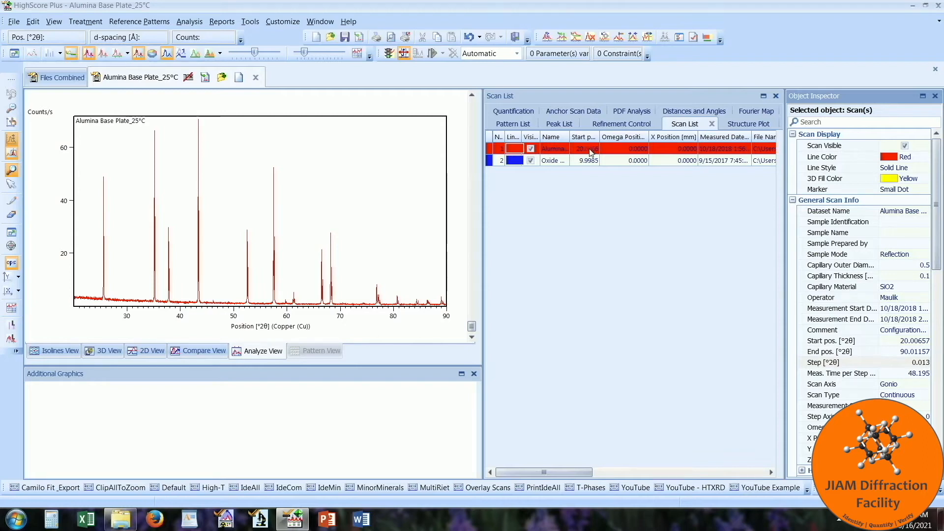
pyautogui.rightClick(366, 169)
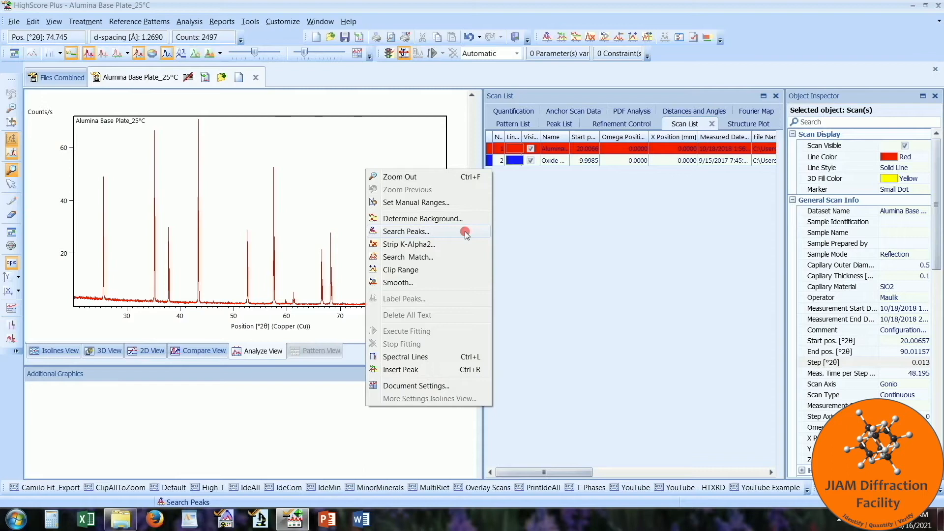
pyautogui.click(461, 259)
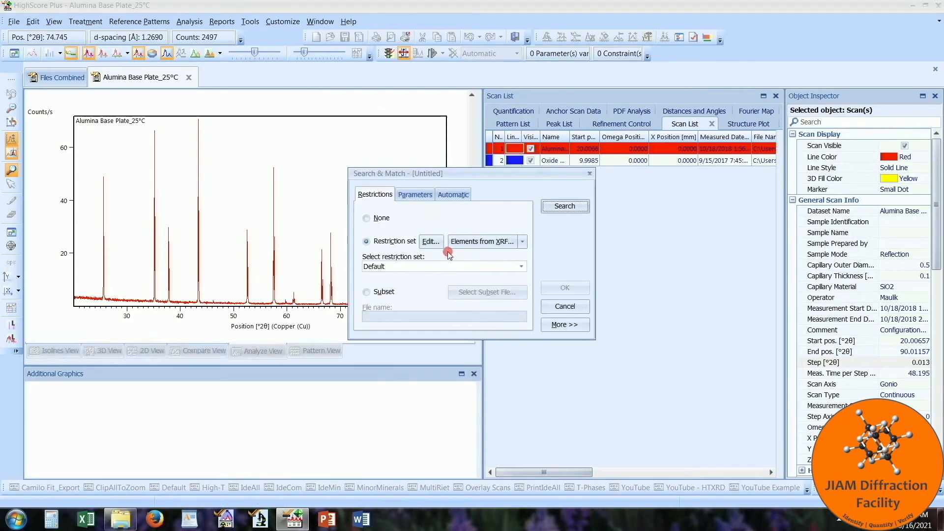
pyautogui.click(431, 243)
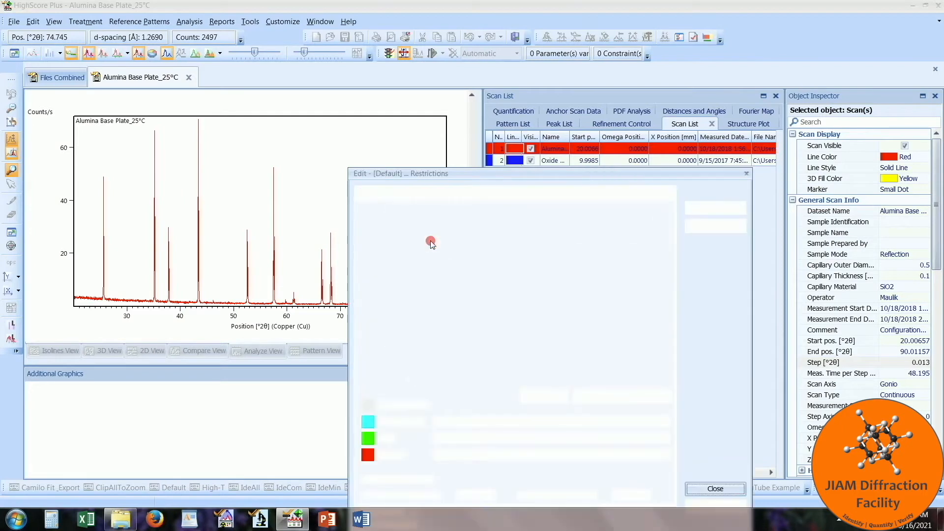
pyautogui.moveTo(467, 175); pyautogui.dragTo(360, 126)
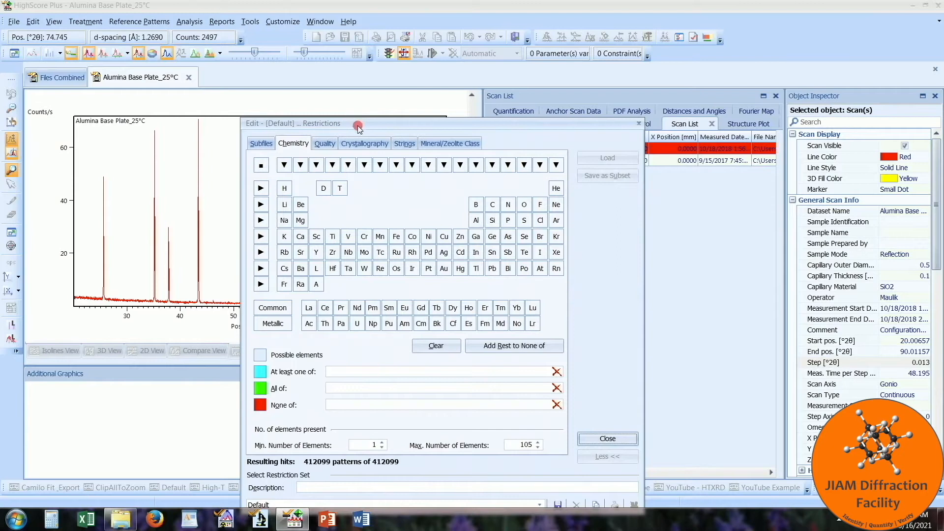
# Restrict the search chemistry by excluding all elements except Al and O, which are set as possible elements
pyautogui.click(262, 166)
pyautogui.click(262, 166)
pyautogui.click(263, 165)
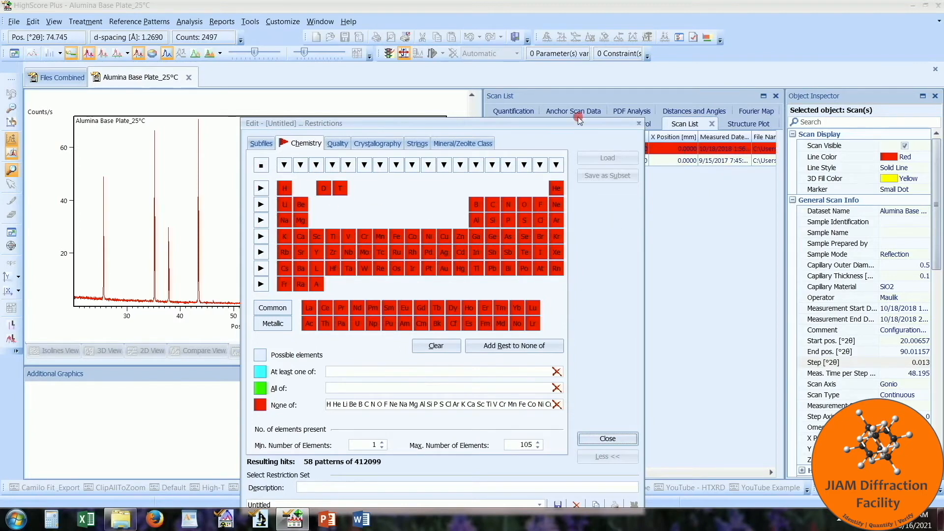
pyautogui.moveTo(580, 127); pyautogui.dragTo(403, 113)
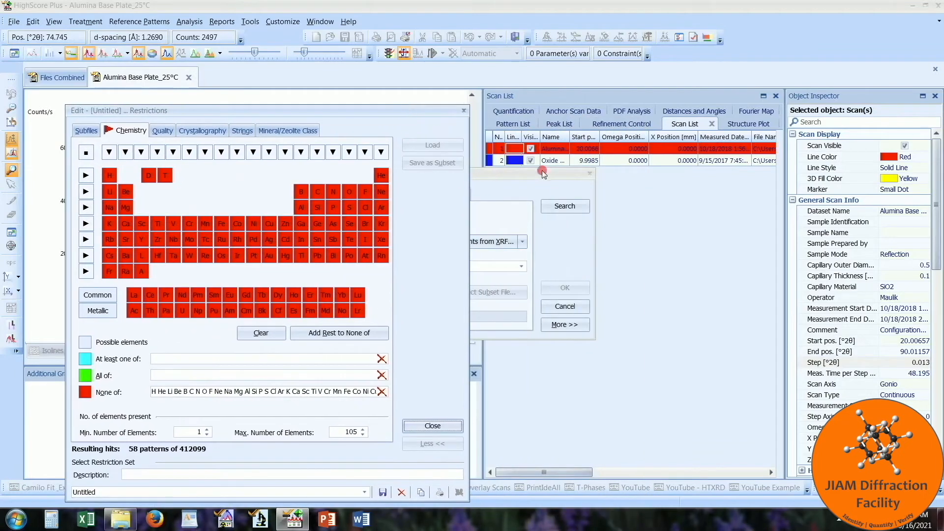
pyautogui.click(301, 211)
pyautogui.click(350, 192)
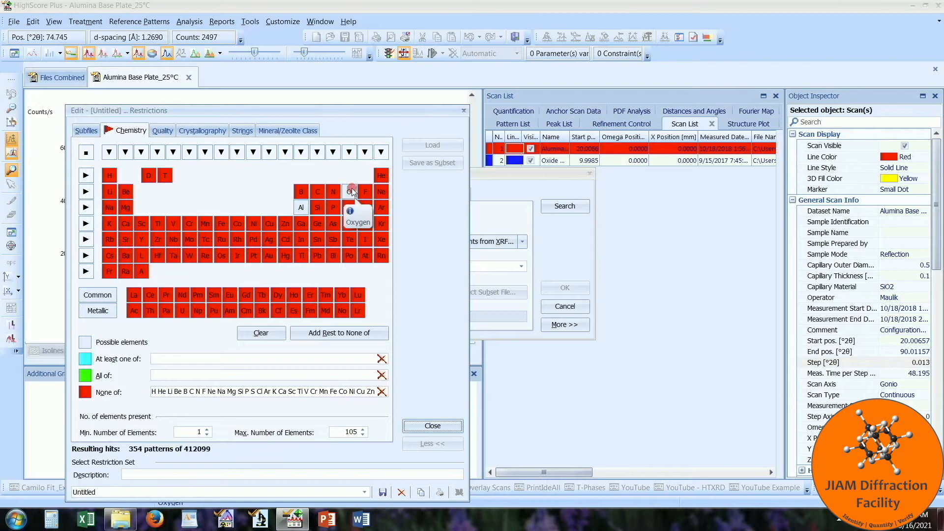
# Allow Mn and Si as possible elements, and restrict quality to Star patterns while skipping patterns without structure data
pyautogui.click(205, 226)
pyautogui.click(317, 207)
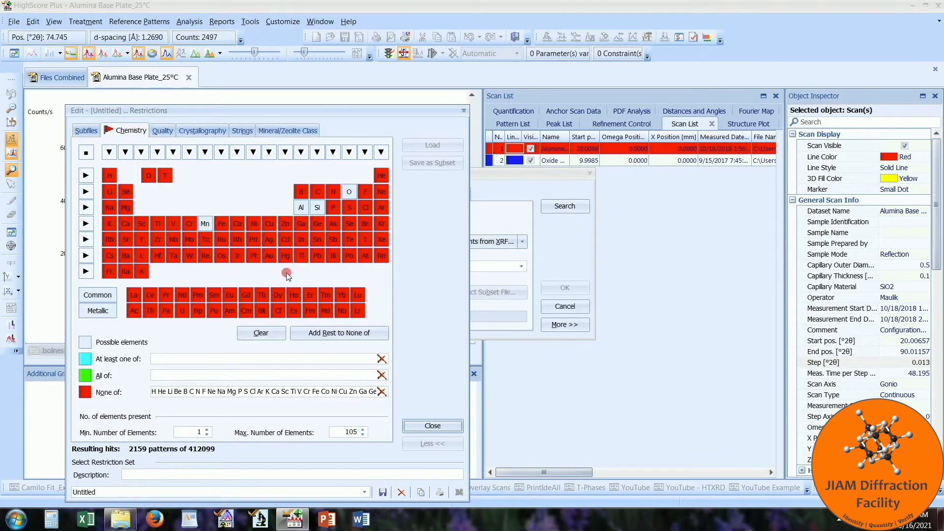
pyautogui.click(161, 132)
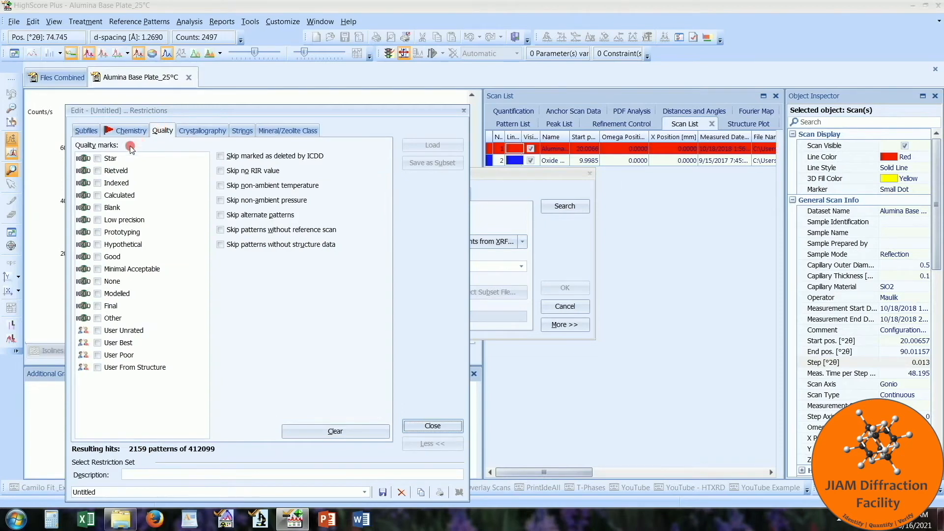
pyautogui.click(98, 158)
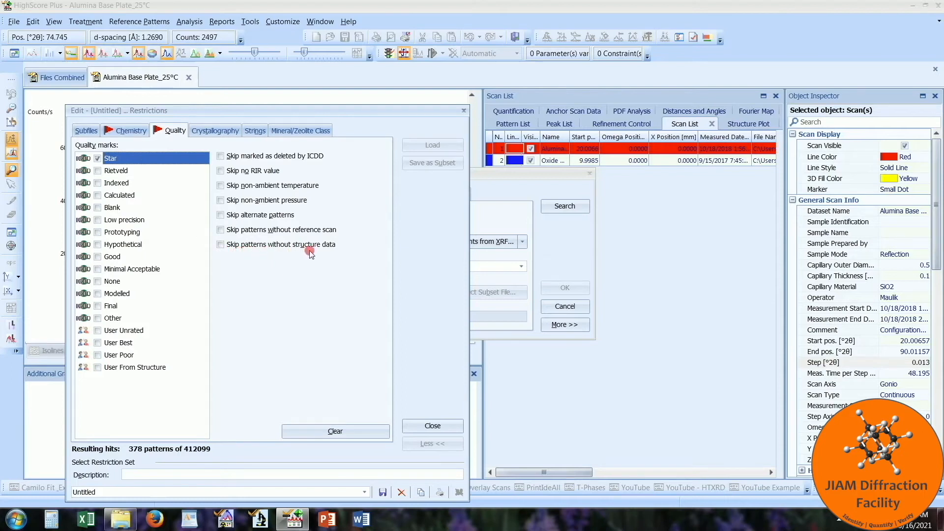
pyautogui.click(221, 245)
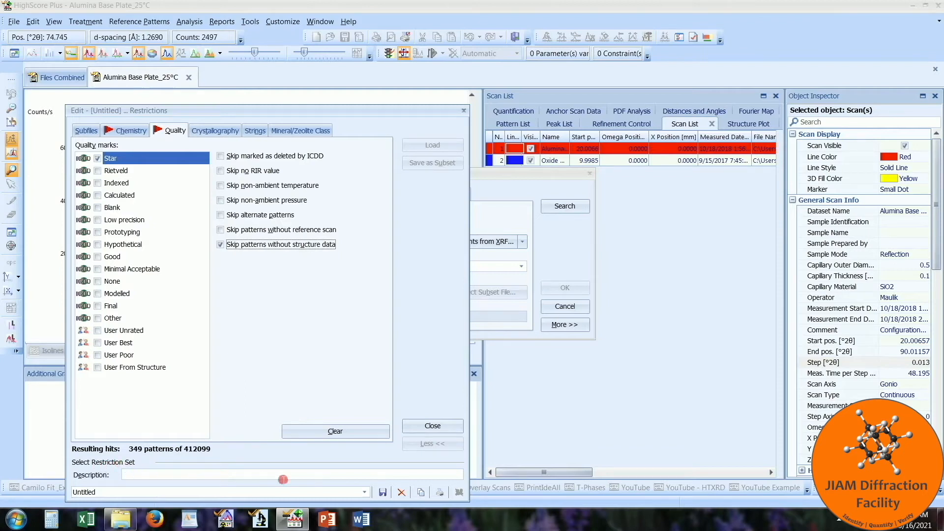
# Save the restriction settings as a parameter set named YouTube3
pyautogui.click(384, 492)
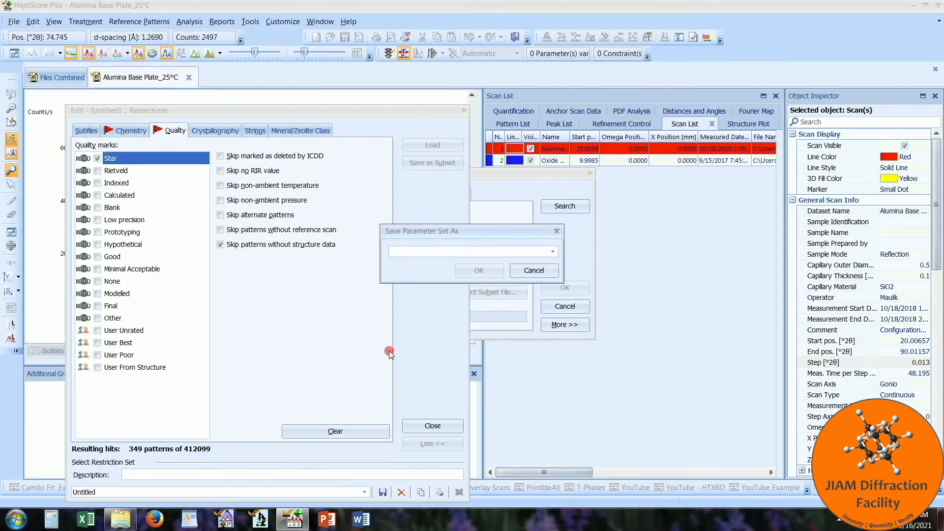
pyautogui.write('YouTube')
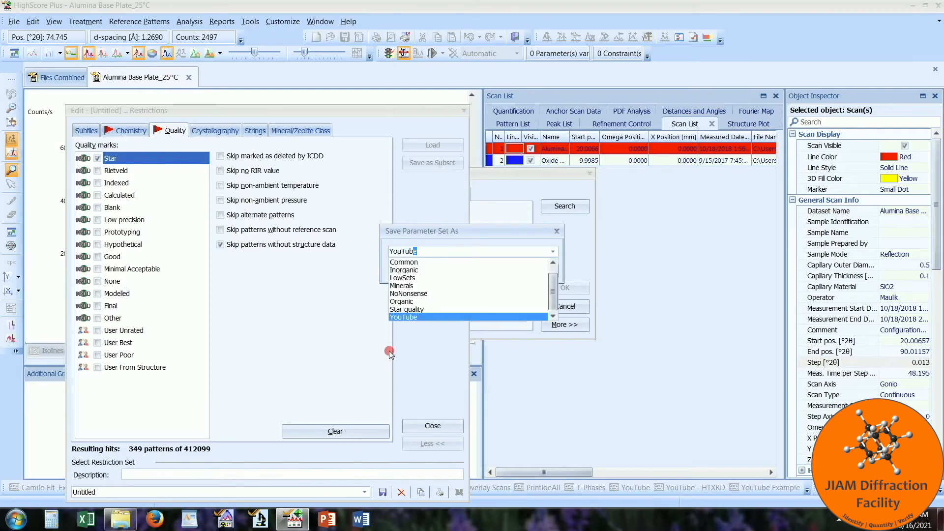
pyautogui.write('3')
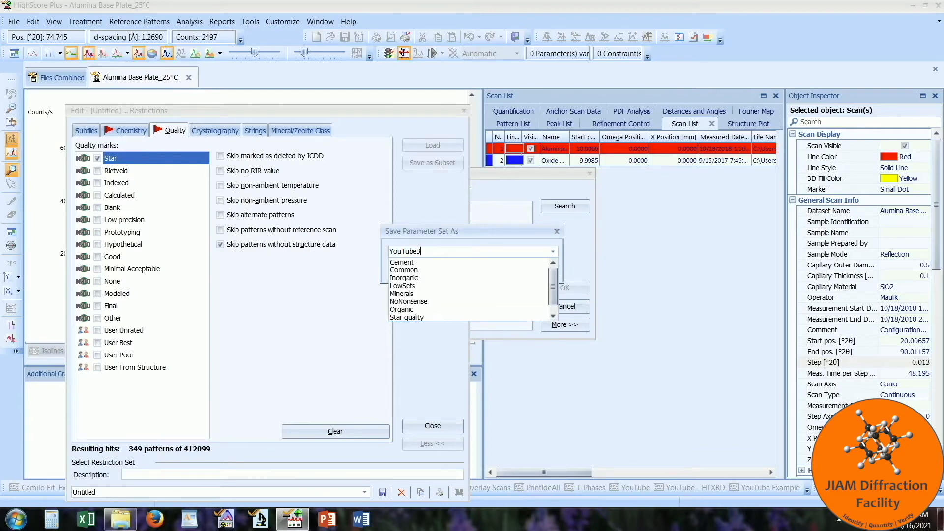
pyautogui.click(388, 350)
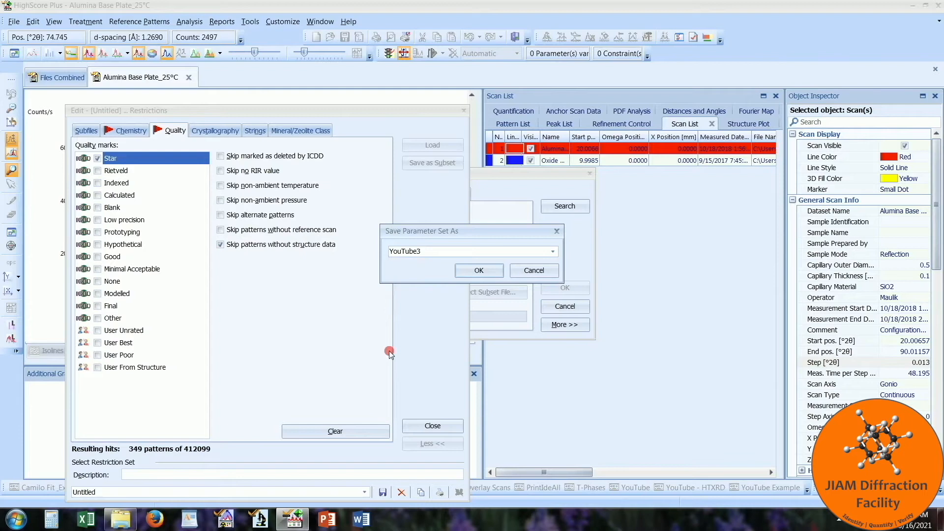
pyautogui.click(489, 274)
# Check the chemistry restrictions of the saved set, keep YouTube3 as the selected restriction set, and close the restriction editor
pyautogui.click(133, 131)
pyautogui.click(147, 209)
pyautogui.click(287, 197)
pyautogui.click(280, 273)
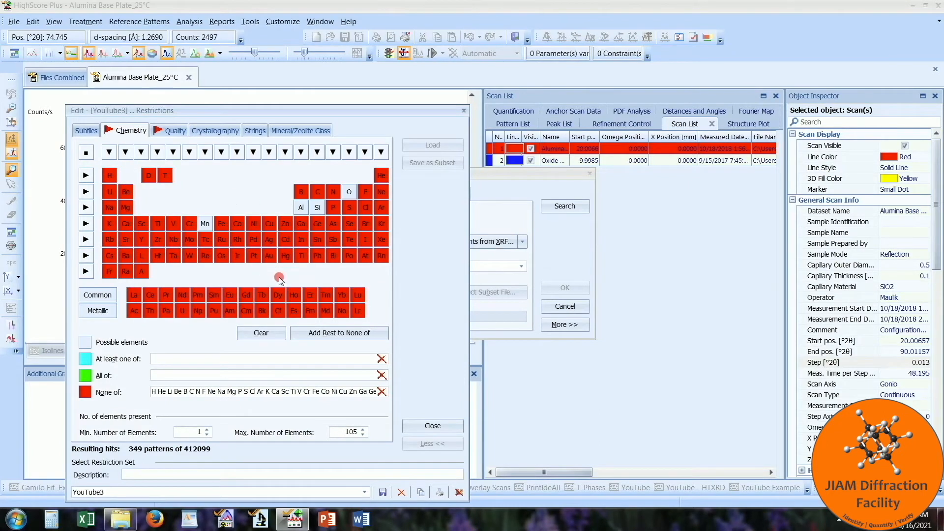
pyautogui.click(364, 492)
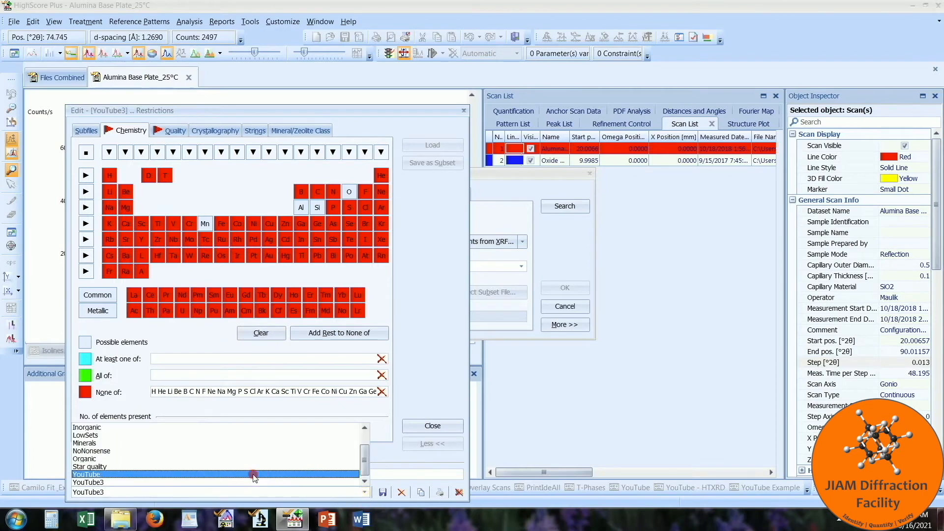
pyautogui.click(251, 482)
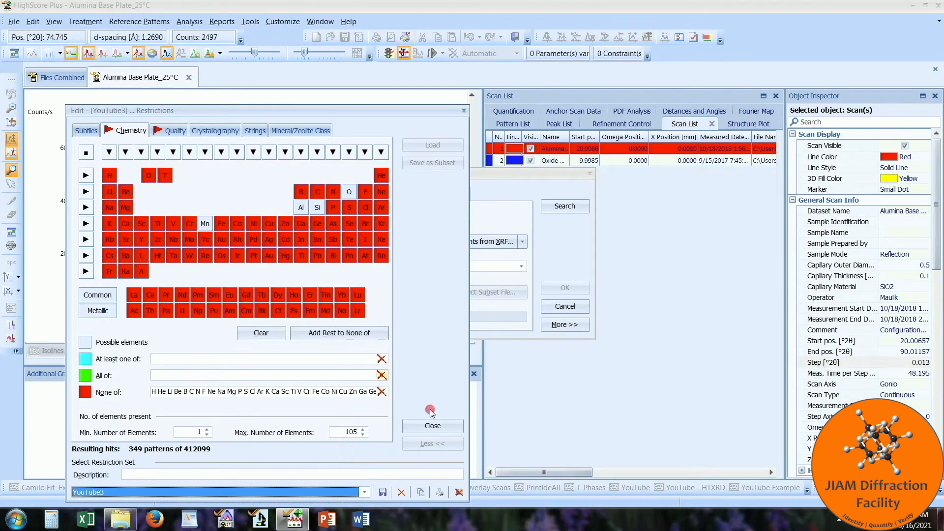
pyautogui.click(433, 426)
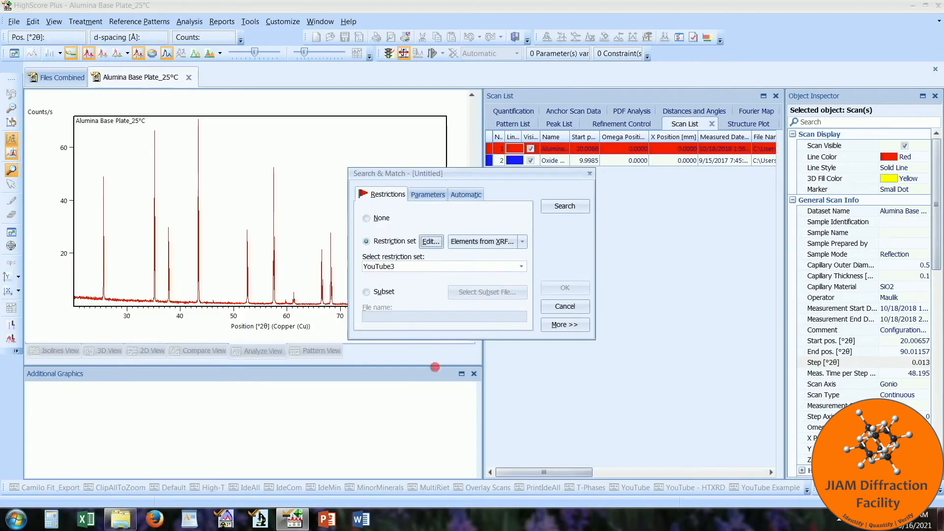
# Turn on automatic phase identification (Identify) for Search & Match
pyautogui.moveTo(421, 178); pyautogui.dragTo(251, 181)
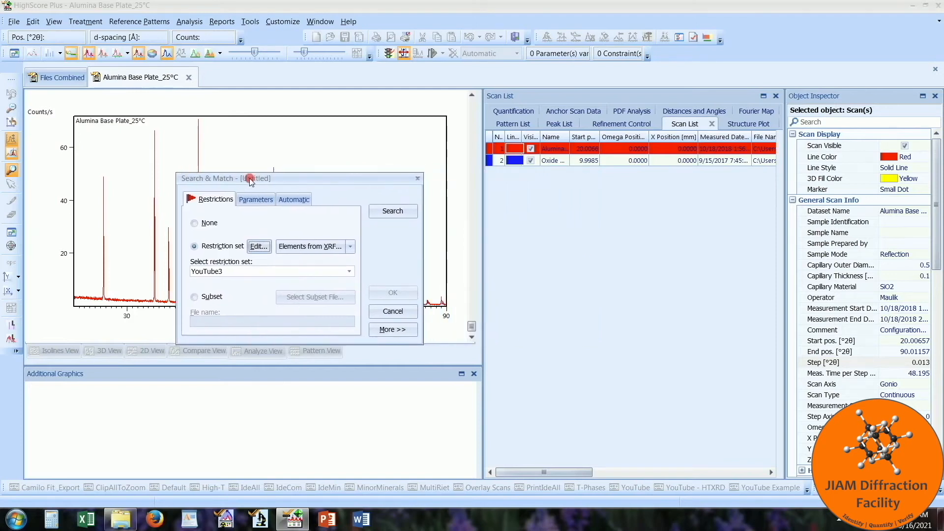
pyautogui.click(295, 200)
pyautogui.click(295, 200)
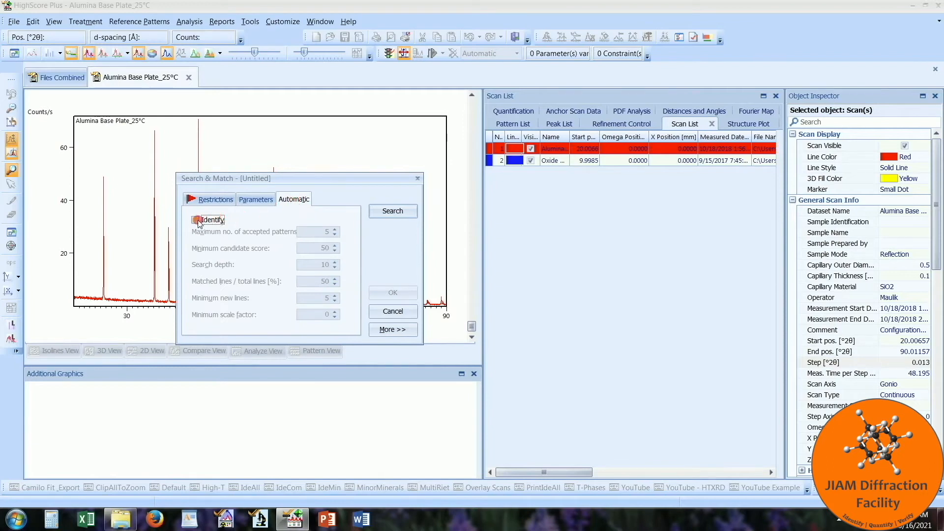
pyautogui.click(195, 221)
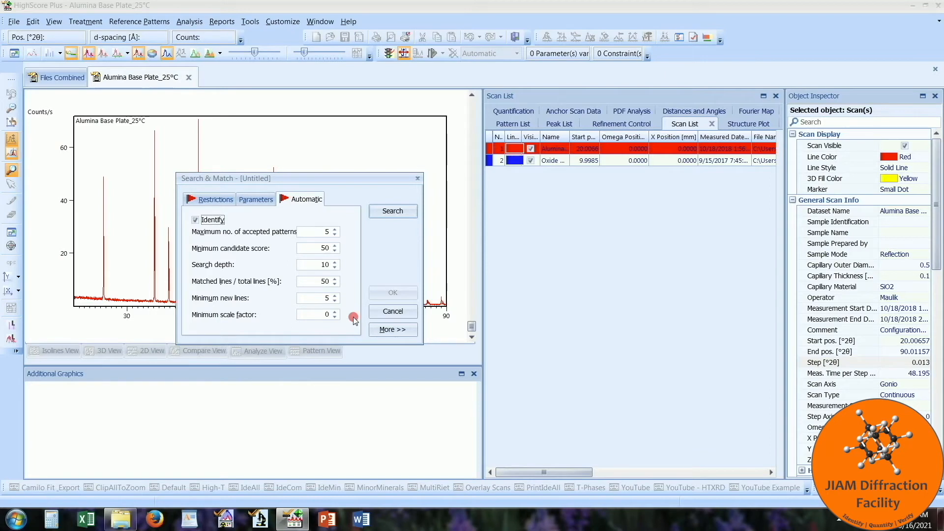
# Show the Pattern List, enlarge its candidates area, and widen the Score column
pyautogui.click(523, 126)
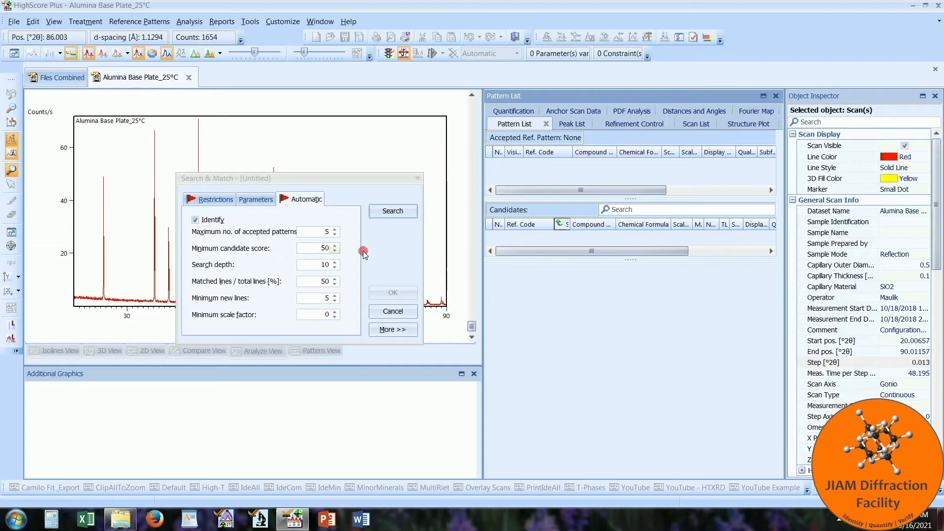
pyautogui.moveTo(645, 266); pyautogui.dragTo(629, 393)
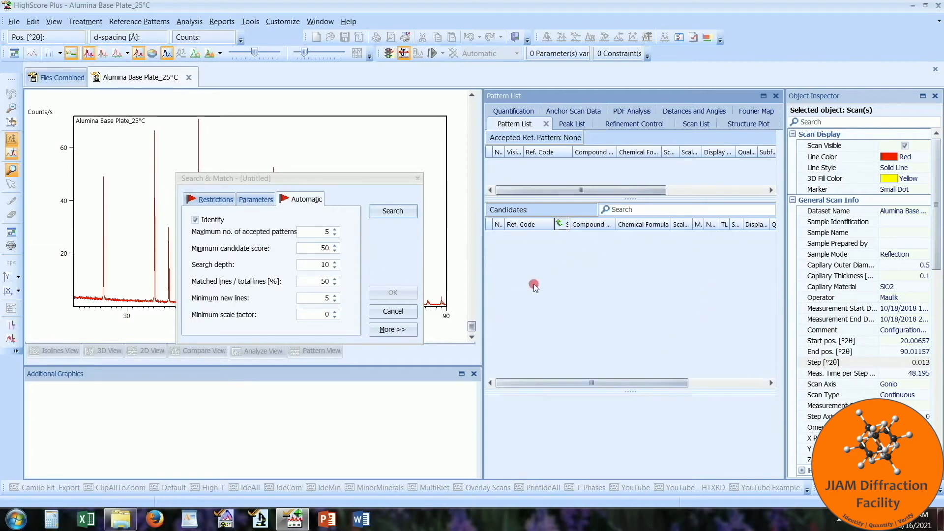
pyautogui.moveTo(570, 224); pyautogui.dragTo(608, 227)
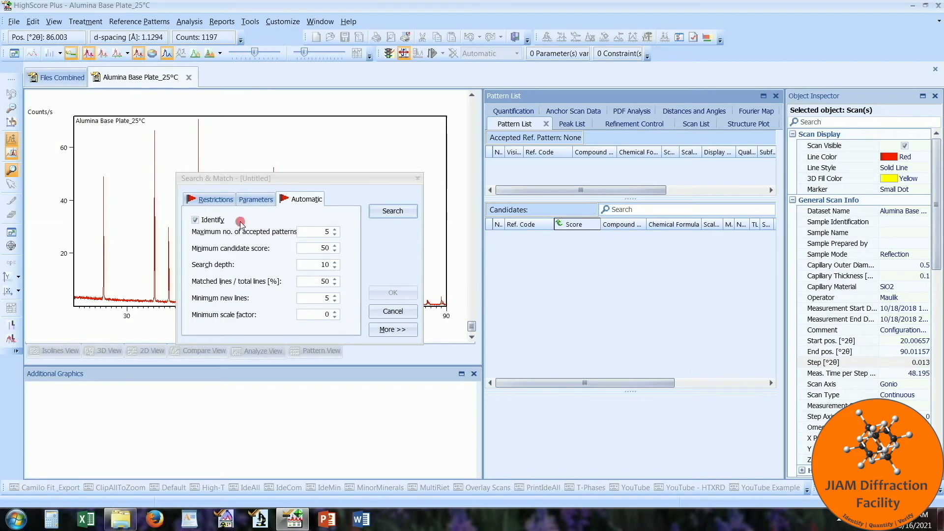
# Save the Search & Match settings as parameter set YouTube3 and close the search without running it
pyautogui.click(216, 199)
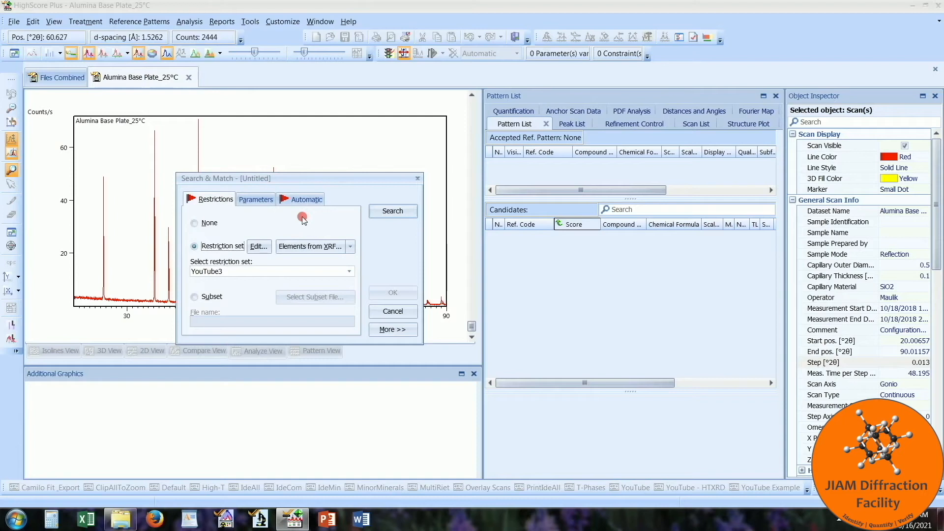
pyautogui.click(401, 331)
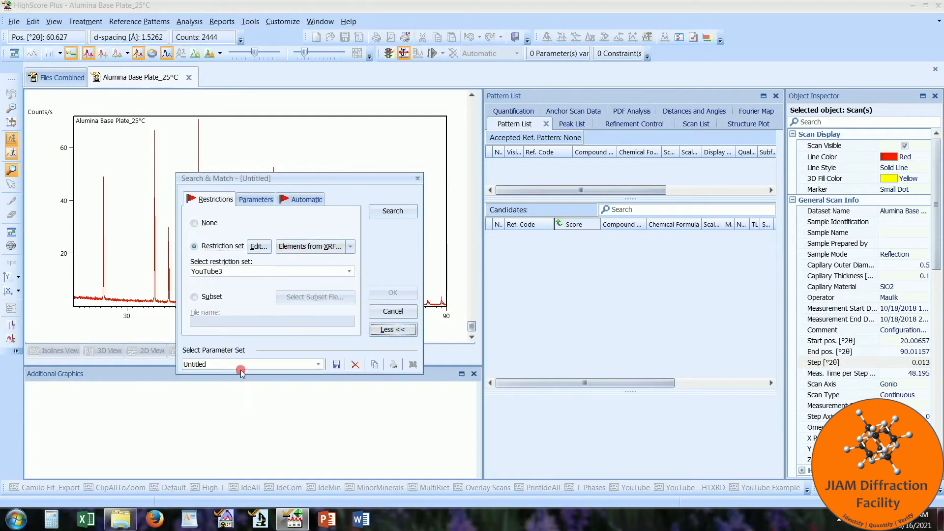
pyautogui.click(337, 365)
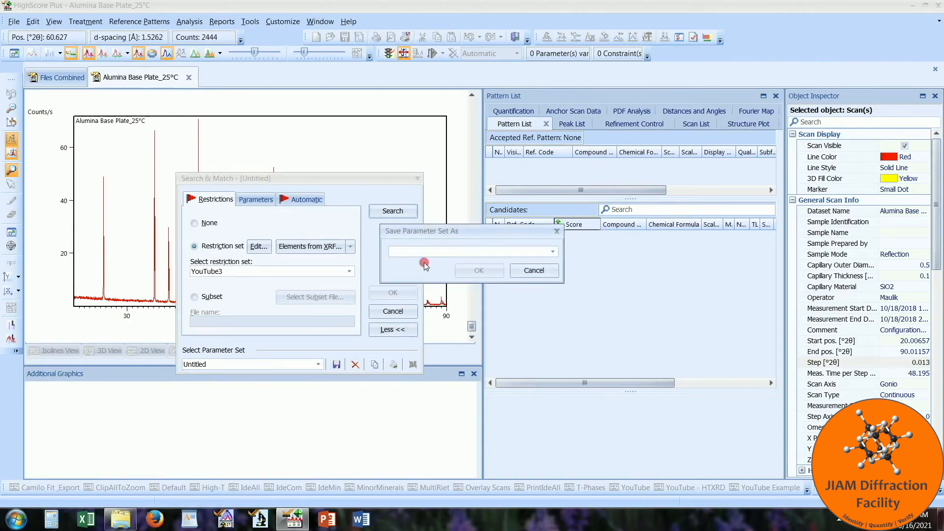
pyautogui.write('YouTube')
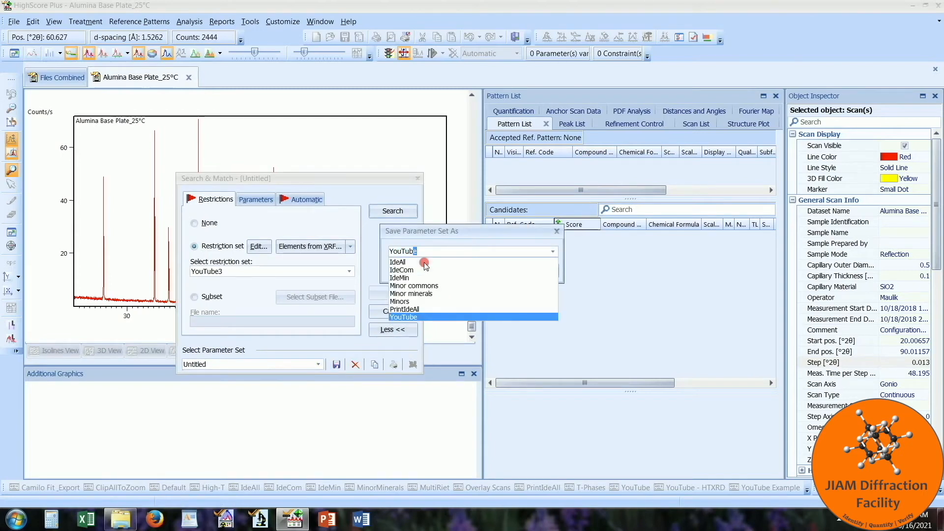
pyautogui.write('3')
pyautogui.press('Escape')
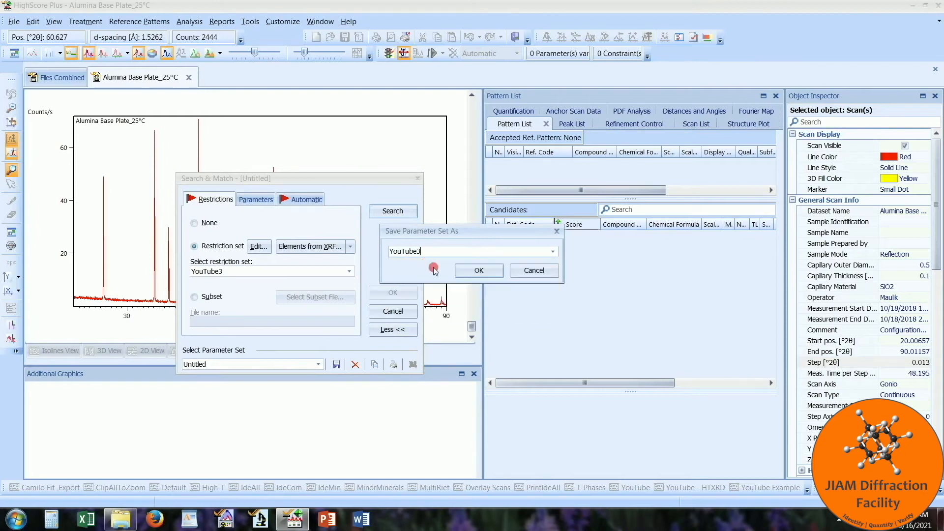
pyautogui.click(478, 272)
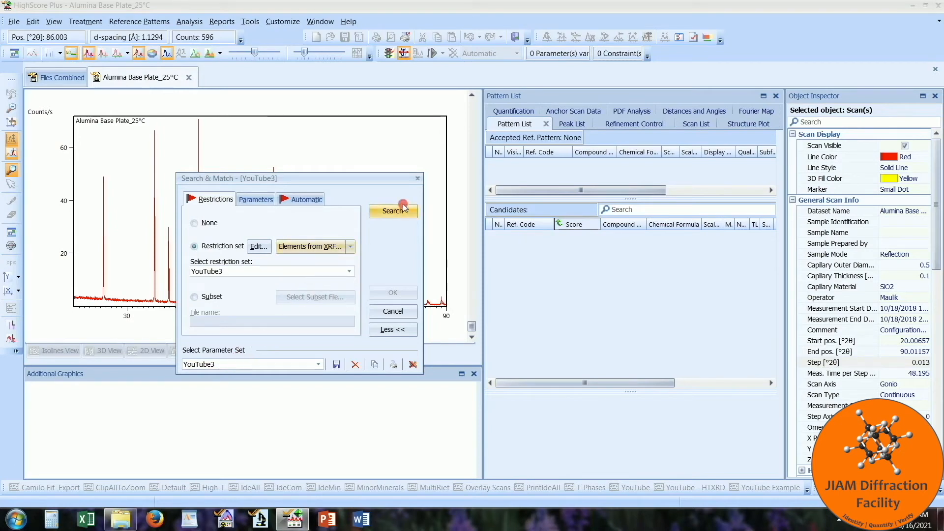
pyautogui.click(418, 179)
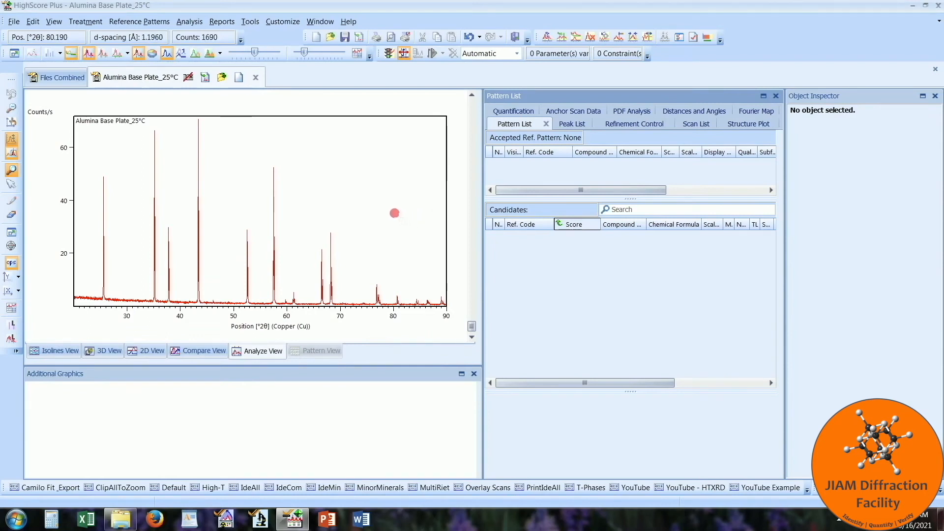
# Switch to the Files Combined document and view the available fit parameter sets, such as Expanded Rietveld, without starting one
pyautogui.click(60, 79)
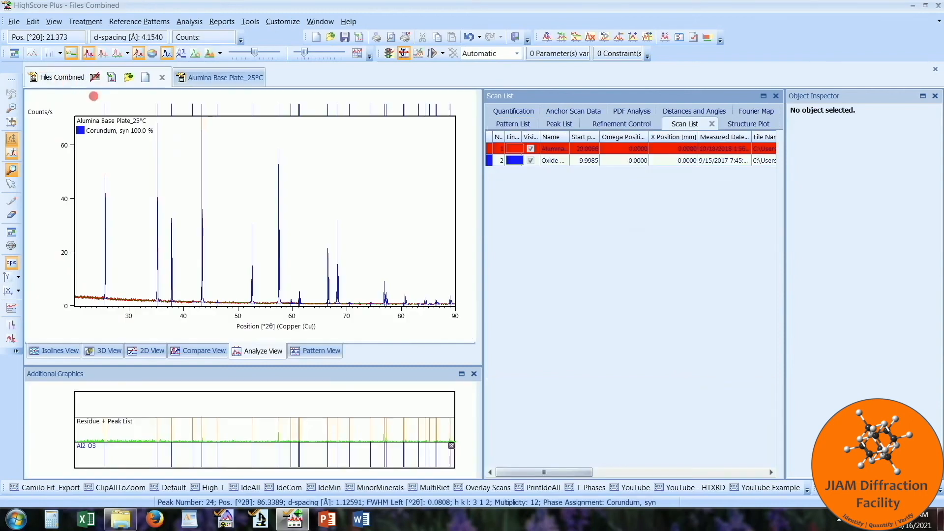
pyautogui.click(373, 120)
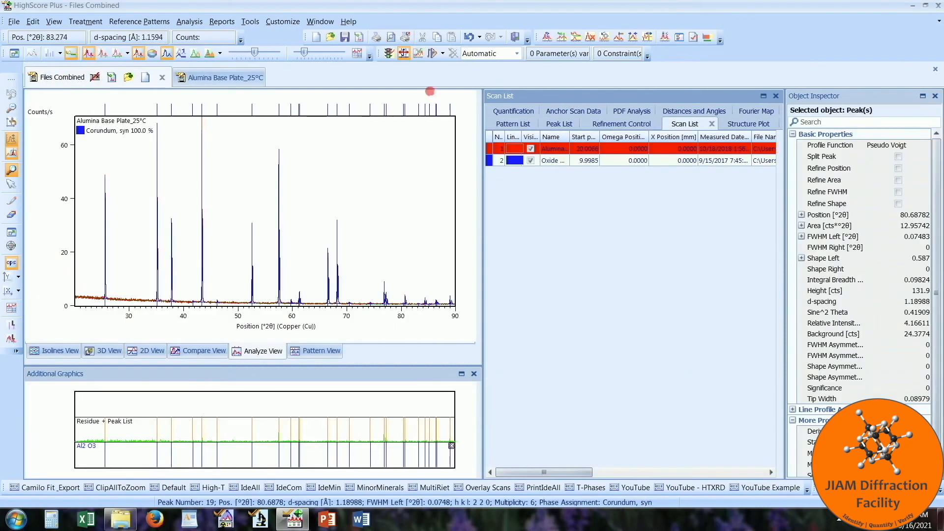
pyautogui.click(443, 54)
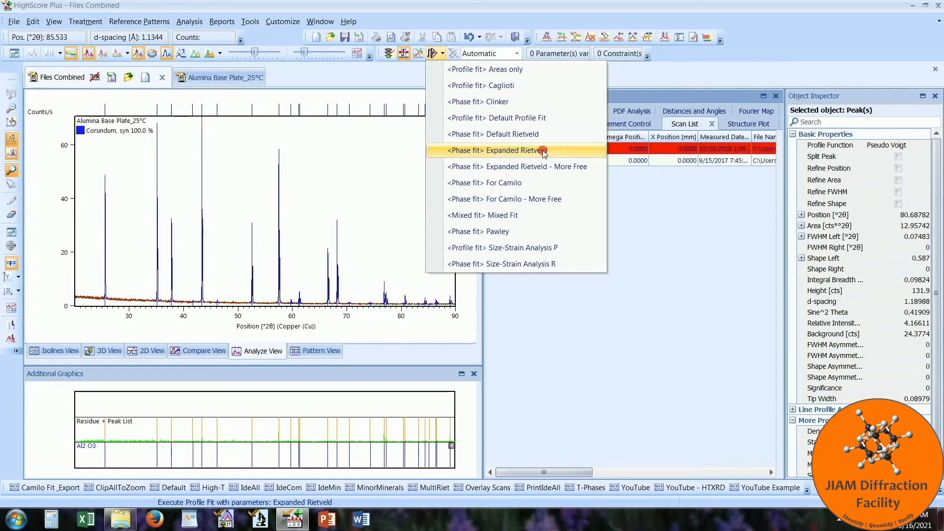
pyautogui.click(387, 75)
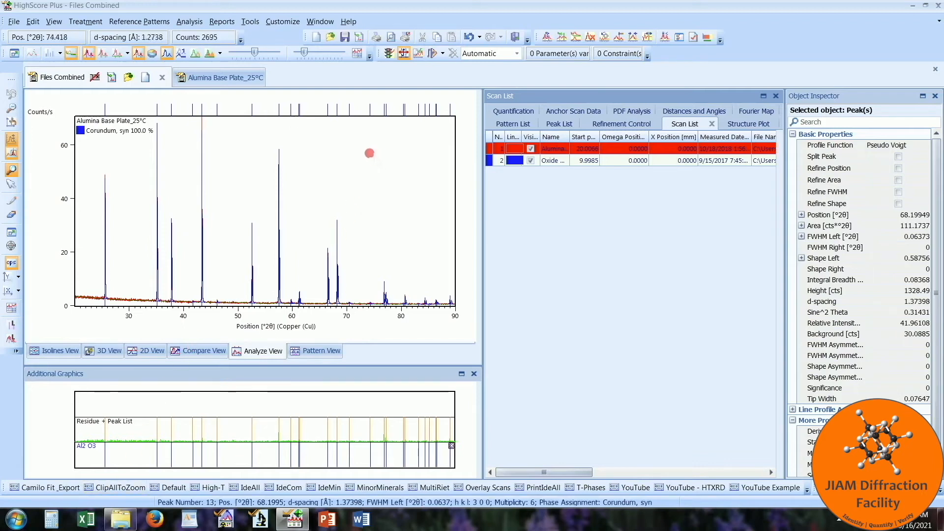
# Open the existing YouTube2 script in the Script Editor
pyautogui.click(251, 22)
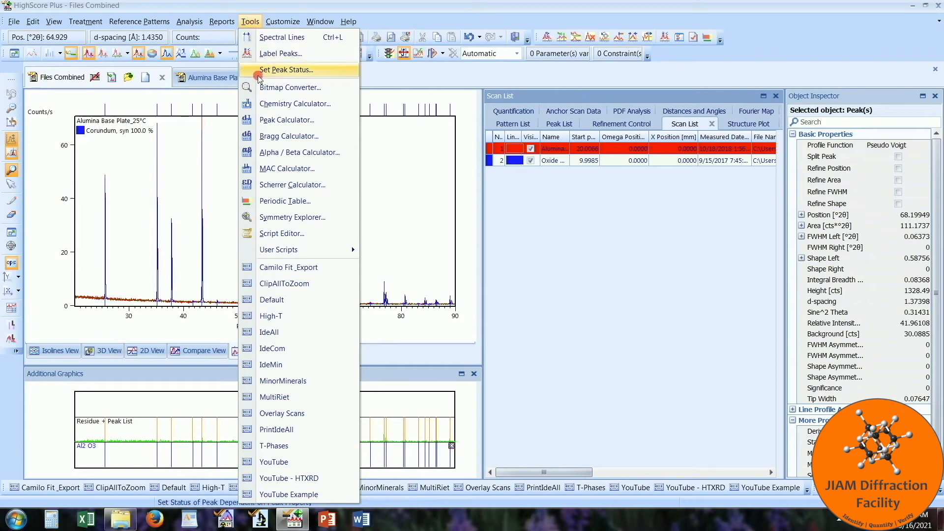
pyautogui.click(282, 234)
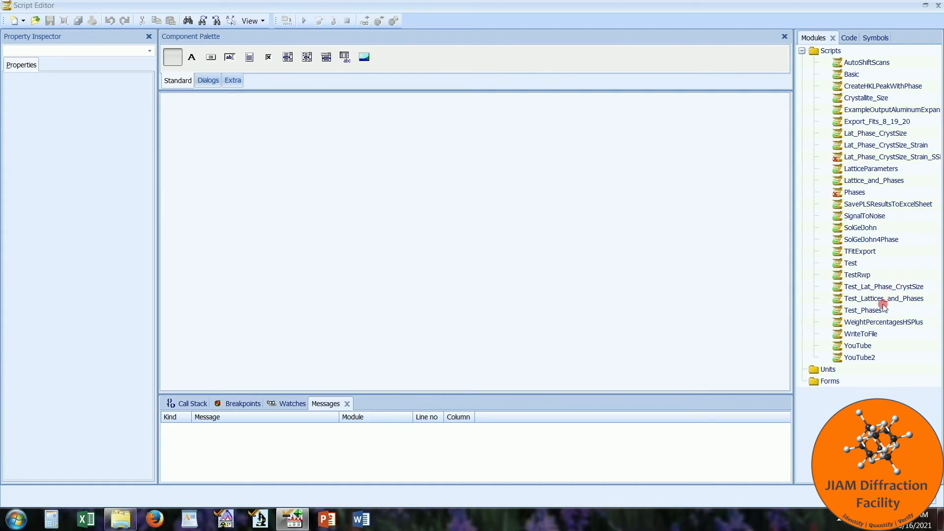
pyautogui.doubleClick(863, 358)
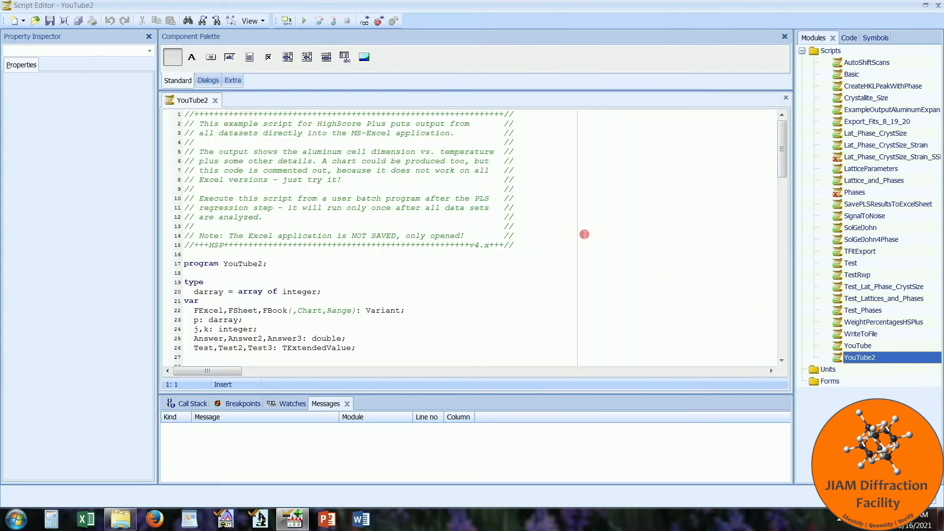
# Examine the YouTube2 script from its header comments through the Excel column headers to the phase results export loop
pyautogui.click(364, 181)
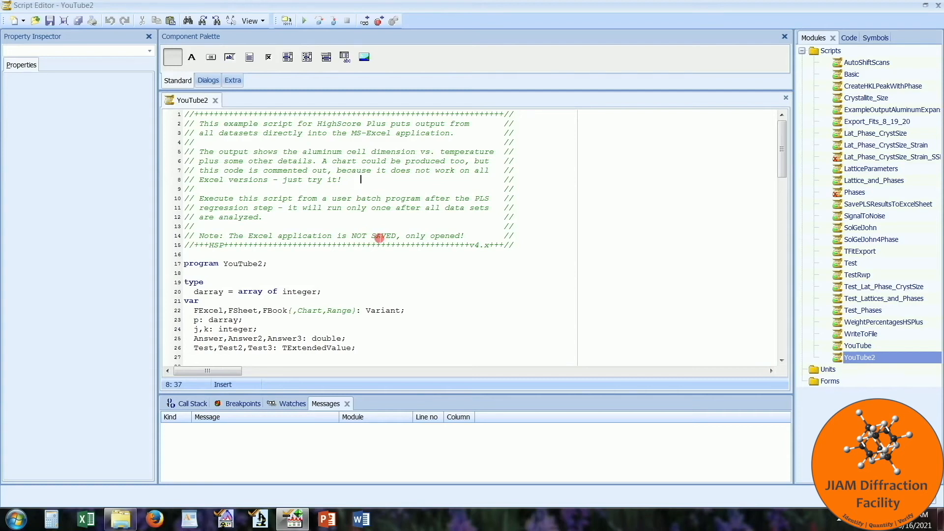
pyautogui.scroll(-7, 379, 238)
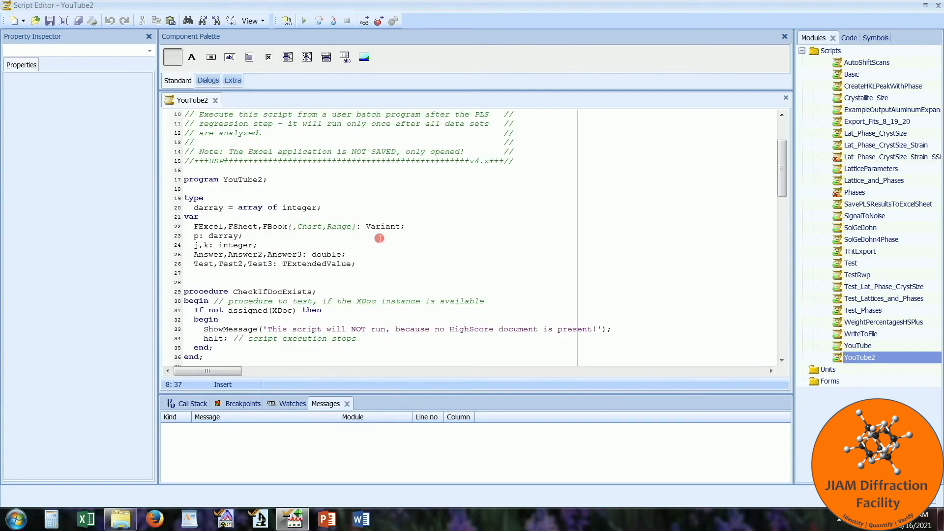
pyautogui.scroll(-6, 379, 238)
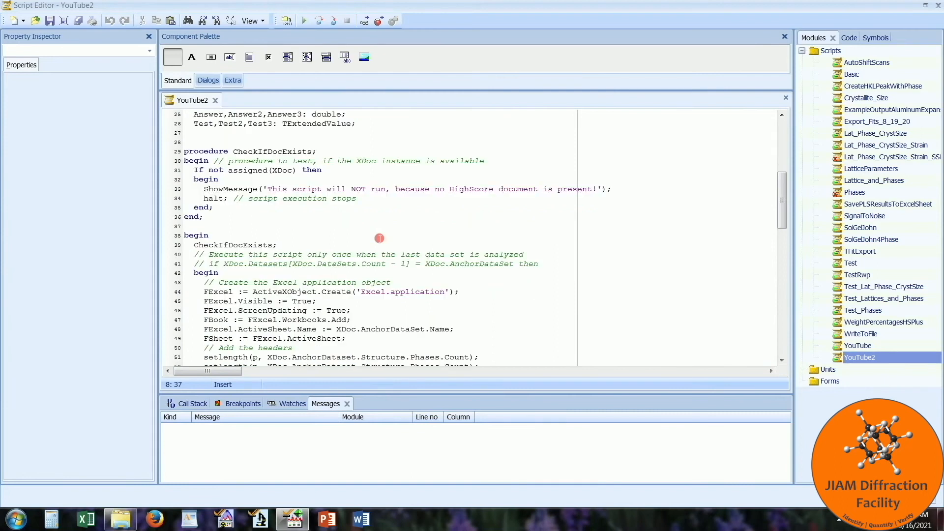
pyautogui.scroll(-3, 379, 238)
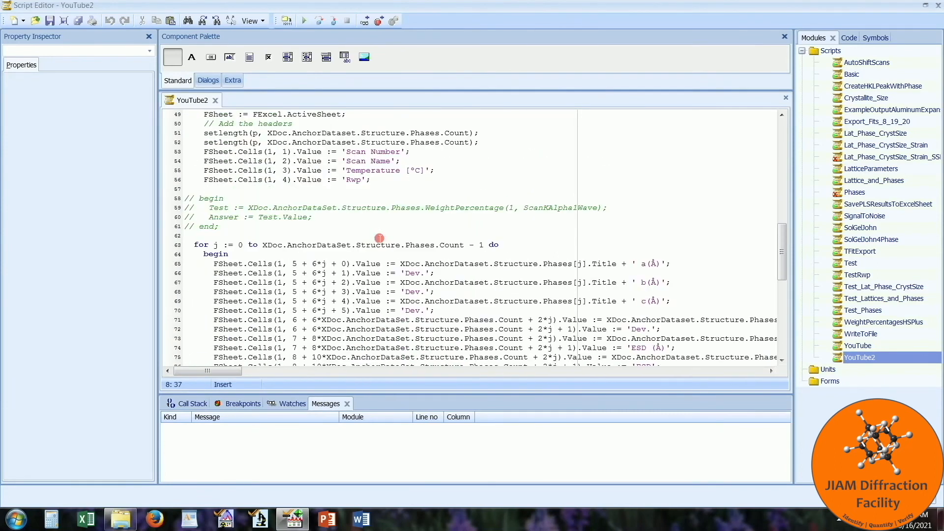
pyautogui.scroll(-6, 379, 238)
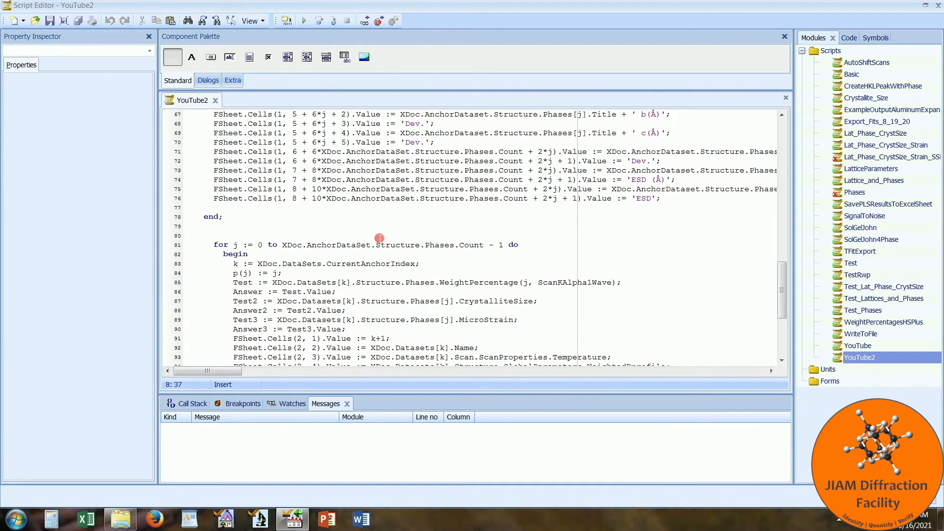
pyautogui.scroll(-6, 379, 238)
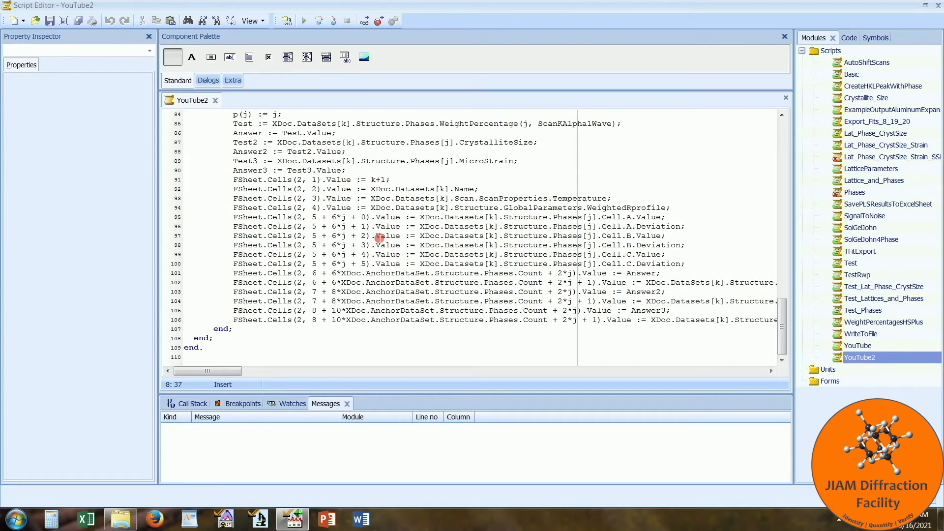
pyautogui.scroll(5, 379, 237)
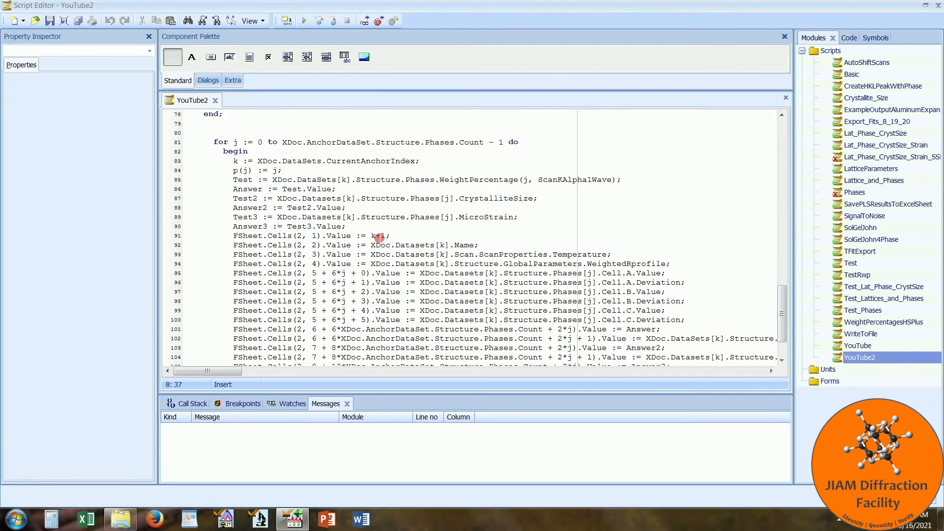
pyautogui.scroll(5, 379, 238)
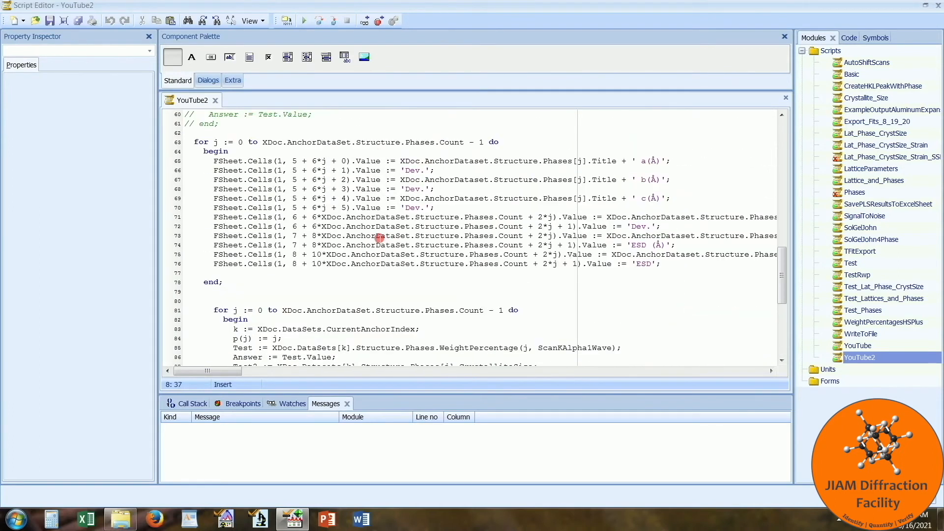
pyautogui.scroll(7, 379, 238)
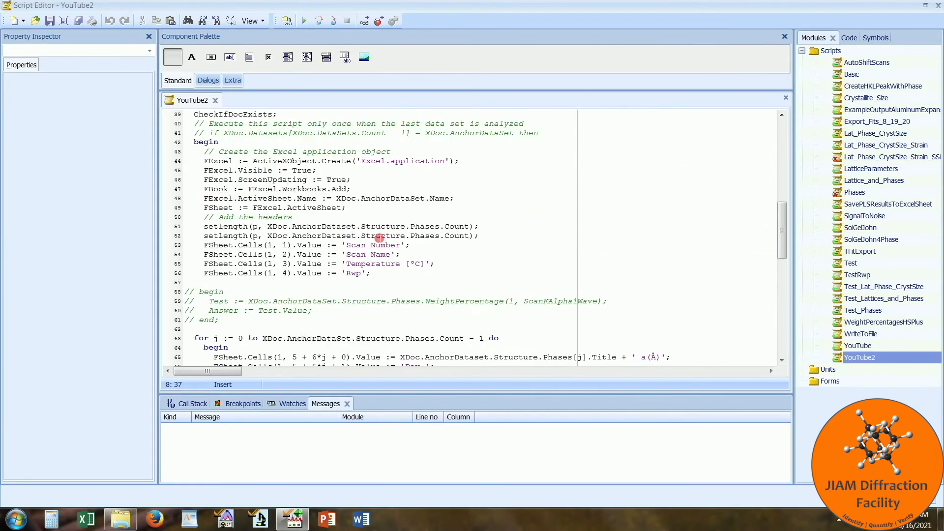
pyautogui.scroll(7, 380, 238)
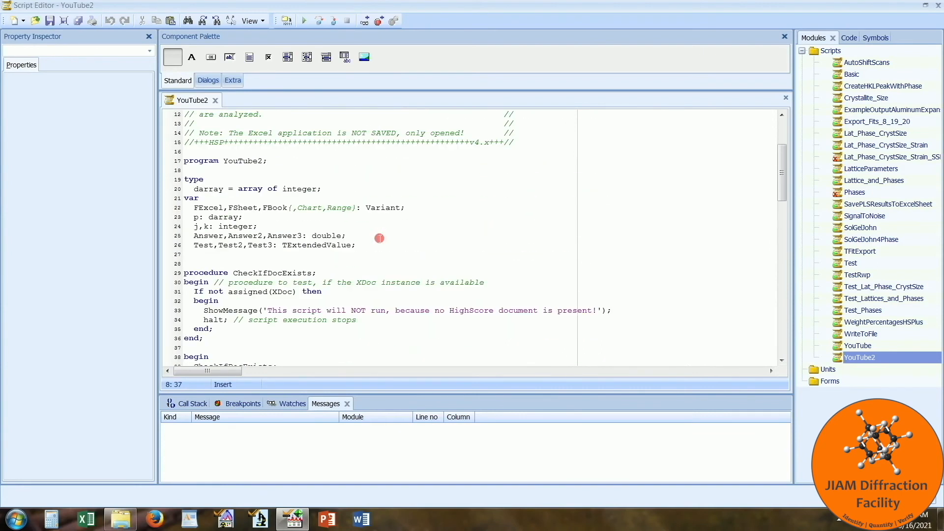
pyautogui.scroll(4, 379, 238)
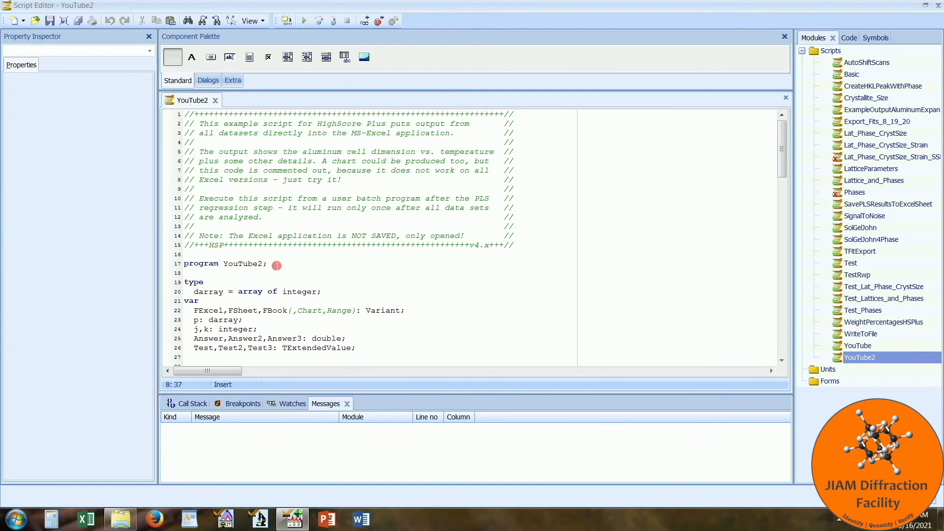
# Copy the entire YouTube2 script code and create a new script named YouTube3
pyautogui.hotkey('ctrl', 'a')
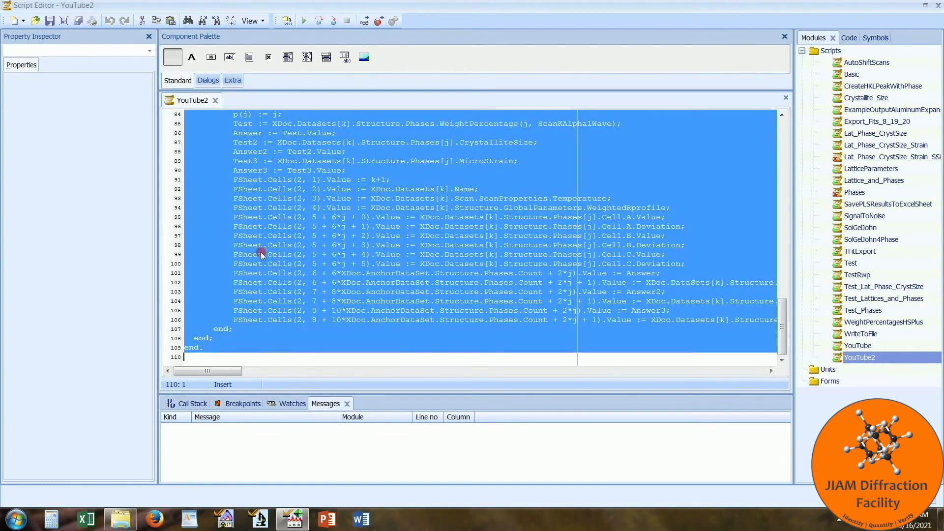
pyautogui.click(23, 21)
pyautogui.click(23, 20)
pyautogui.click(21, 22)
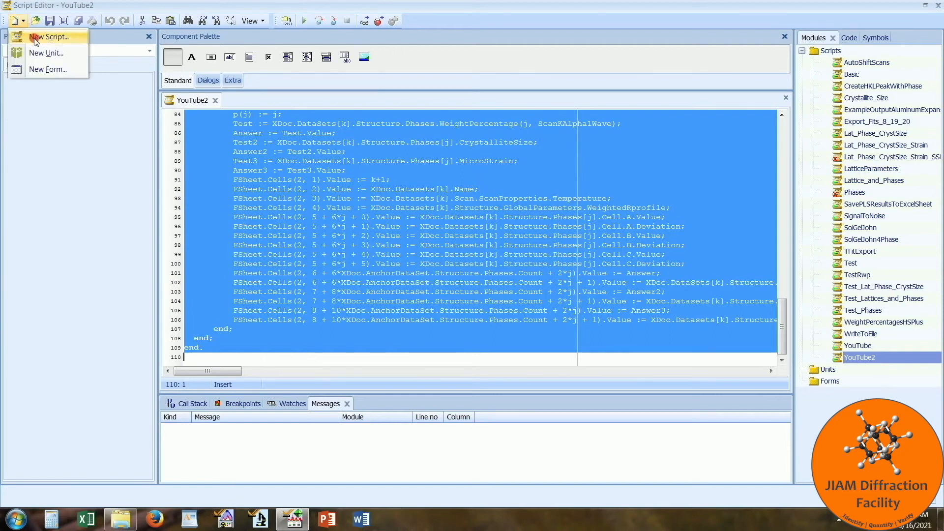
pyautogui.click(35, 38)
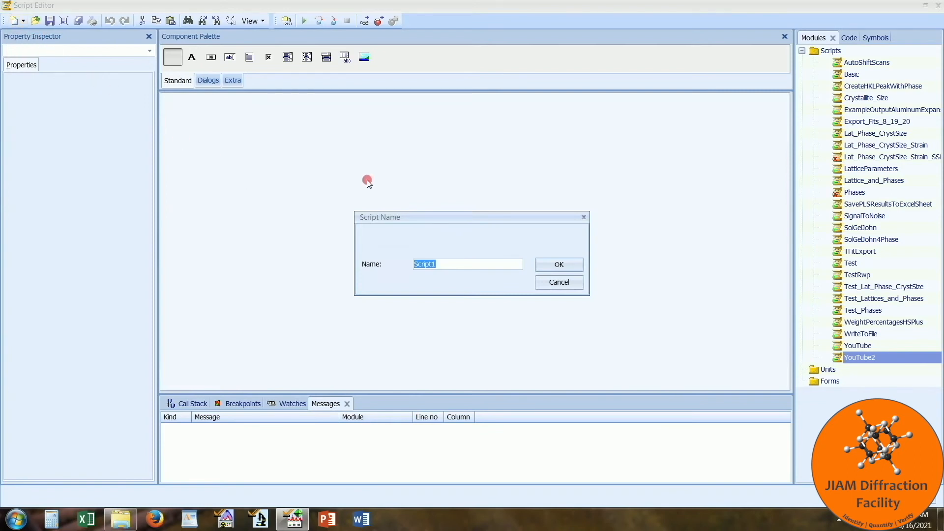
pyautogui.write('YouTube3')
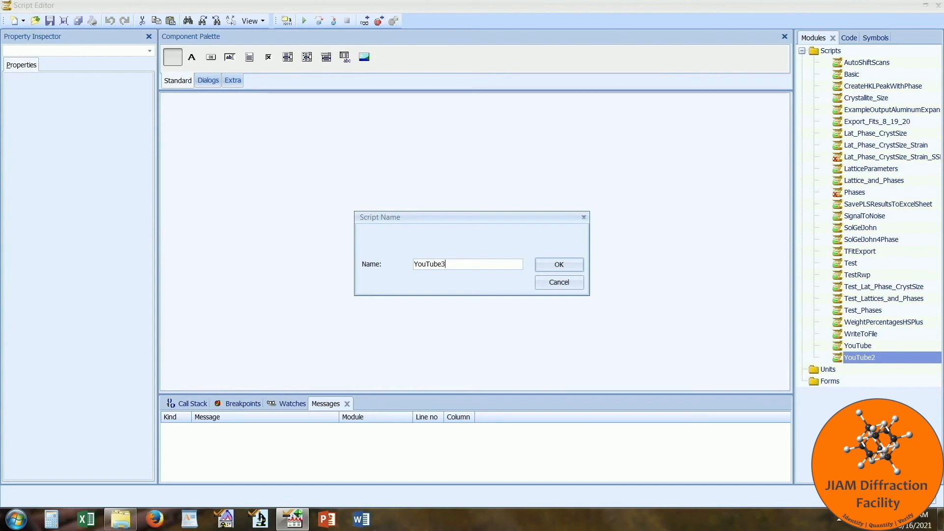
pyautogui.press('Return')
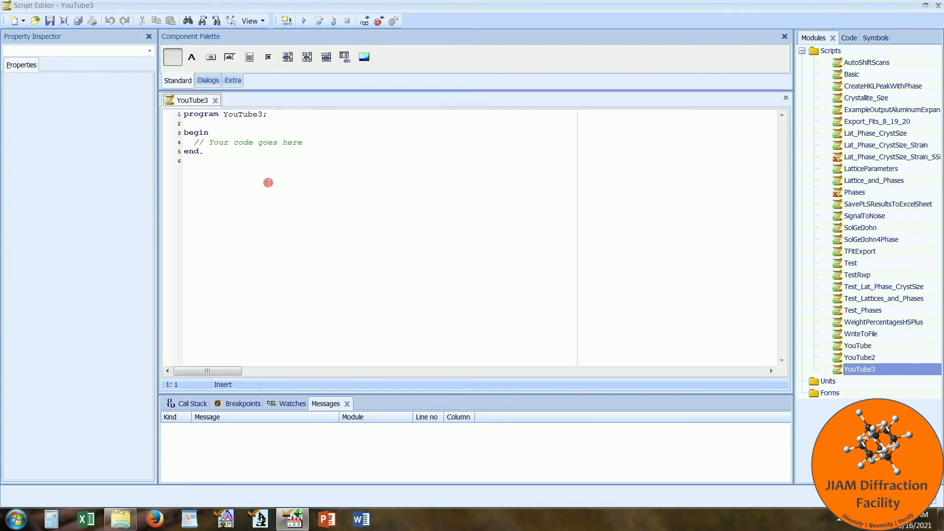
# Replace the placeholder code in YouTube3 with the copied script under the program name YouTube3, and save it before closing the Script Editor
pyautogui.moveTo(253, 172); pyautogui.dragTo(164, 112)
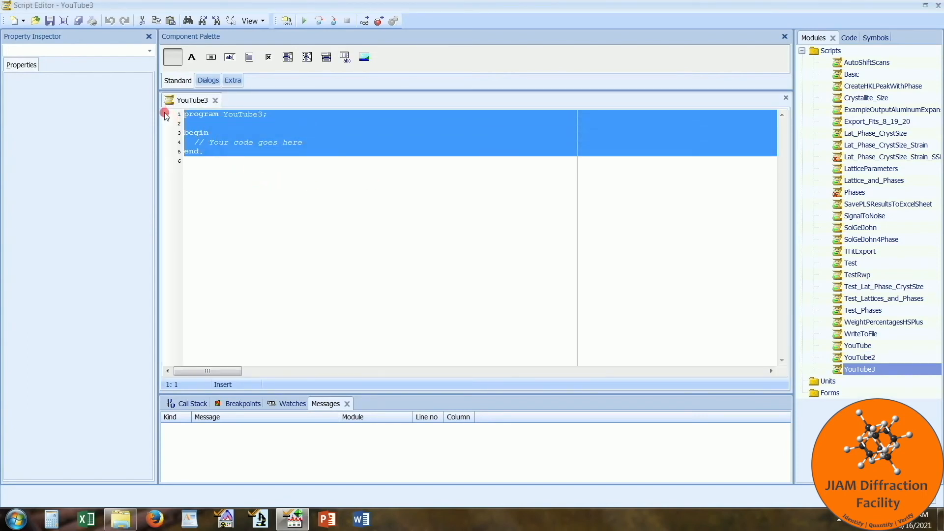
pyautogui.hotkey('ctrl', 'v')
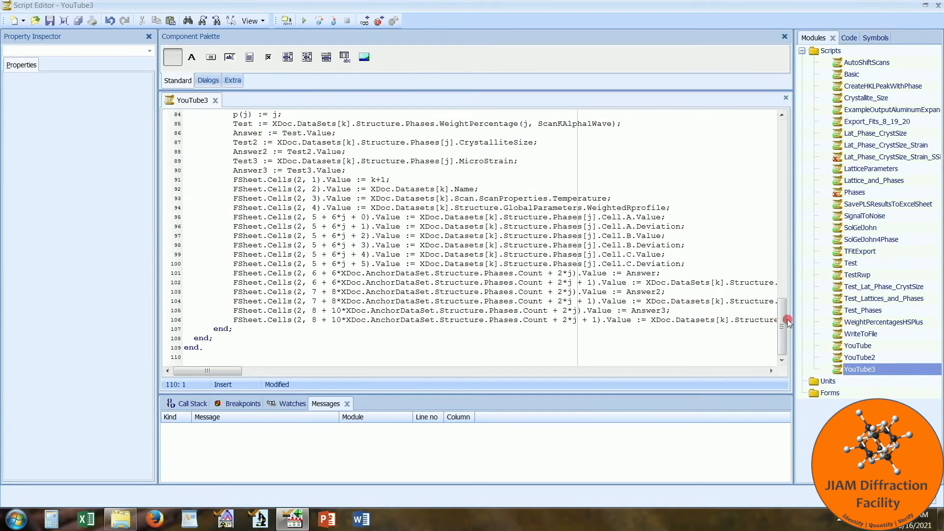
pyautogui.moveTo(782, 320); pyautogui.dragTo(781, 302)
pyautogui.moveTo(772, 228); pyautogui.dragTo(769, 137)
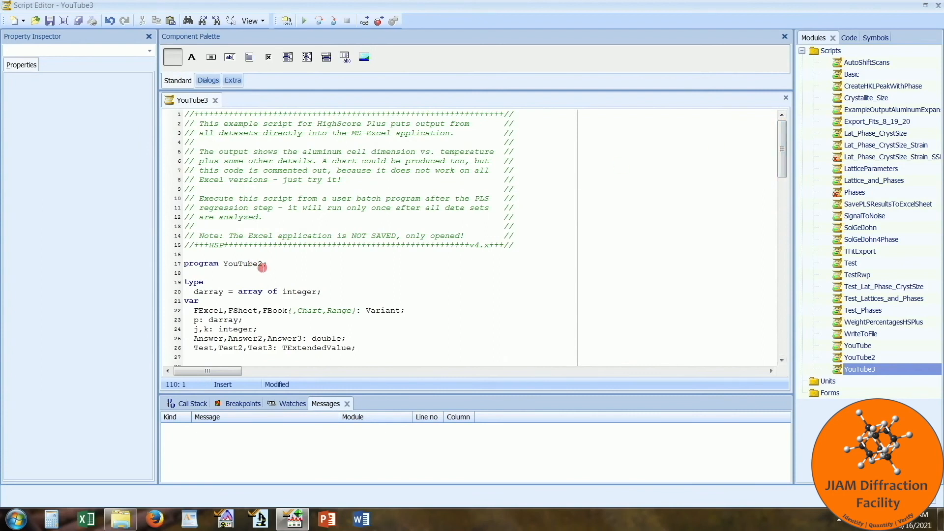
pyautogui.press('Delete')
pyautogui.write('3')
pyautogui.click(49, 22)
pyautogui.click(938, 5)
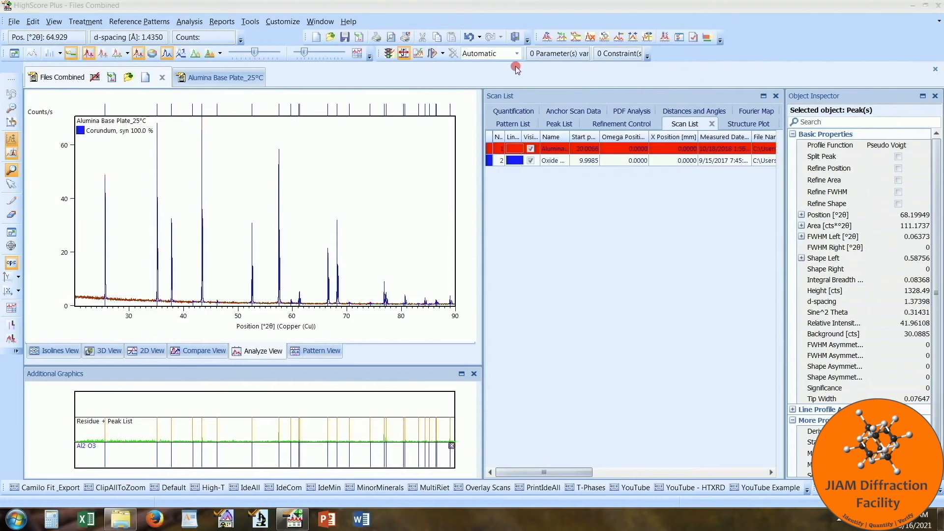
# Edit the User Script parameter set with the description YouTube3 and the YouTube3 script assigned
pyautogui.click(278, 21)
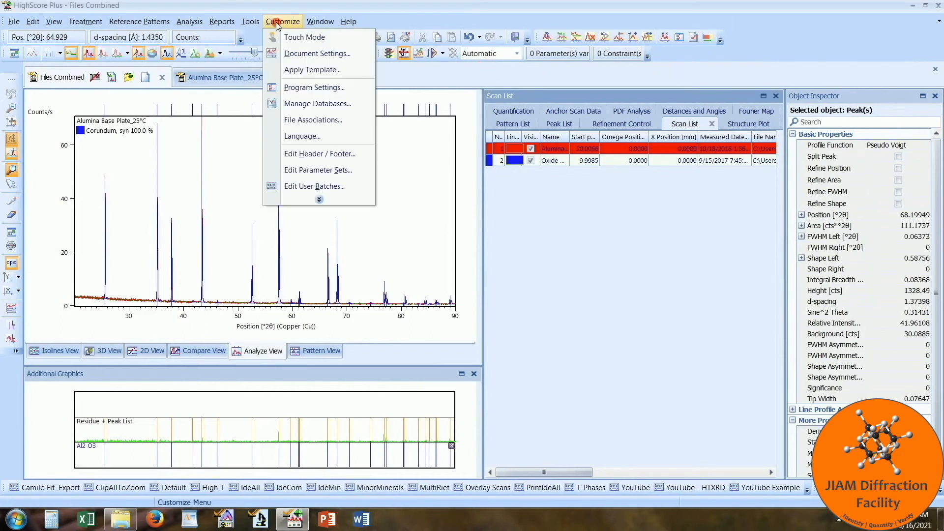
pyautogui.click(313, 171)
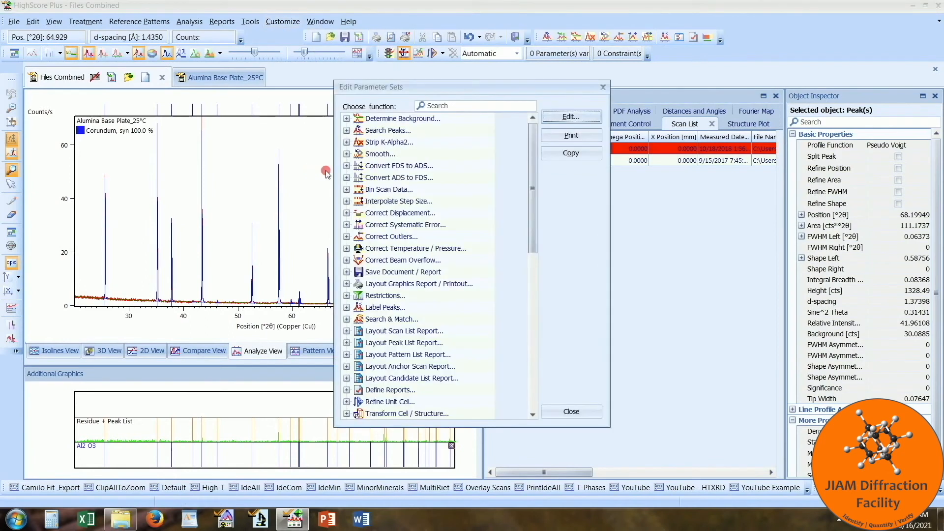
pyautogui.moveTo(532, 182); pyautogui.dragTo(512, 266)
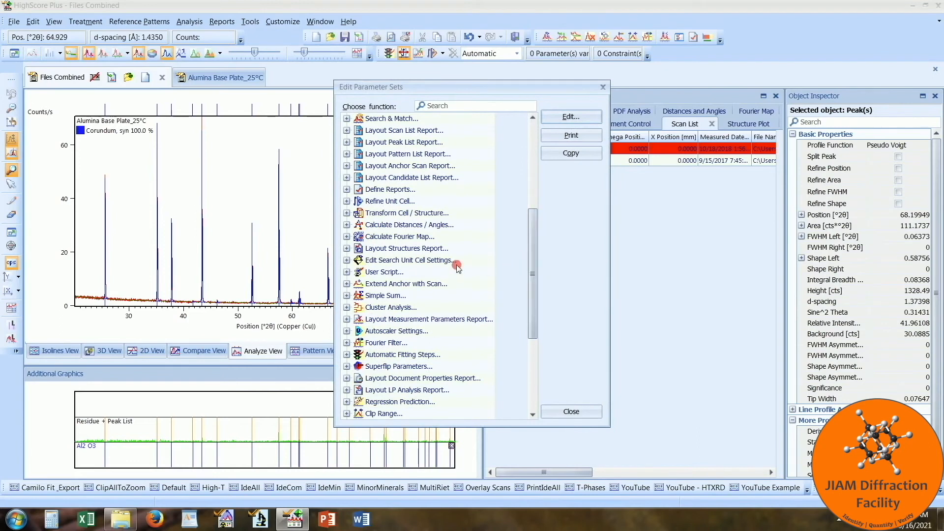
pyautogui.doubleClick(406, 272)
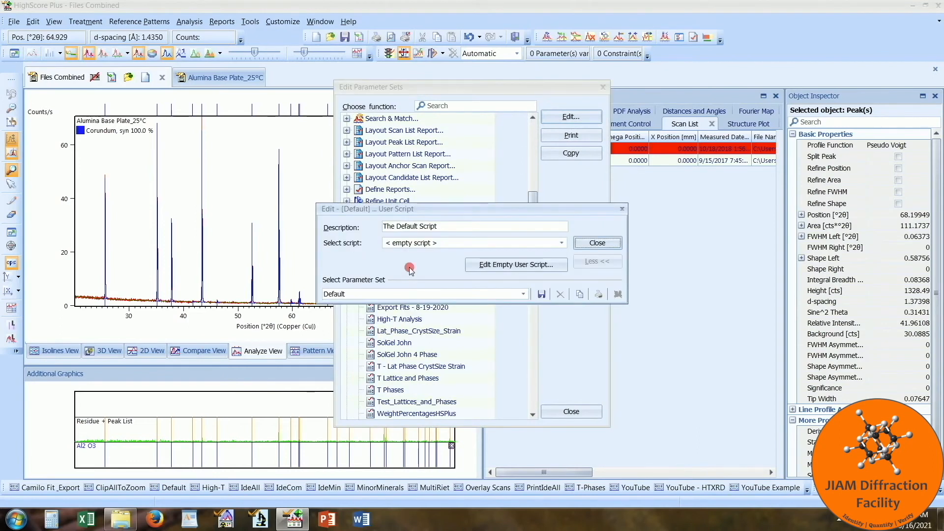
pyautogui.moveTo(450, 226); pyautogui.dragTo(366, 224)
pyautogui.write('YouTube3')
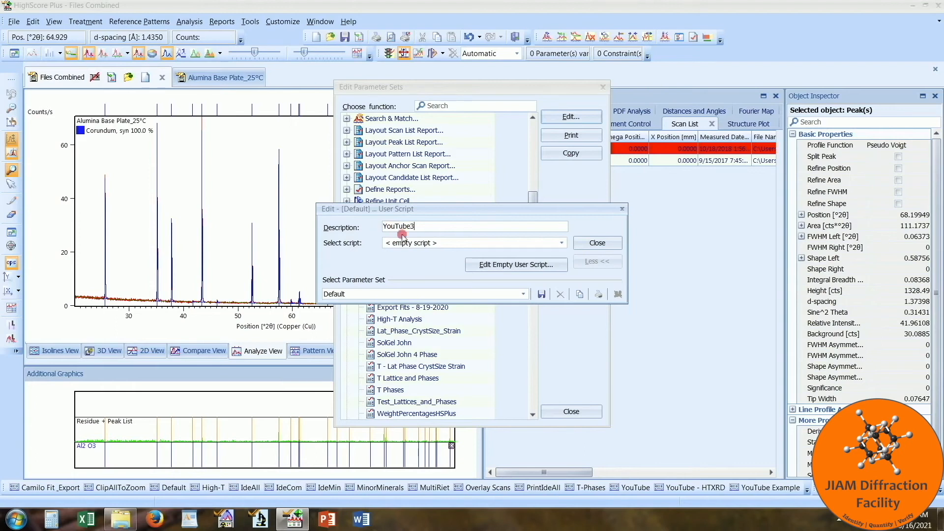
pyautogui.click(465, 243)
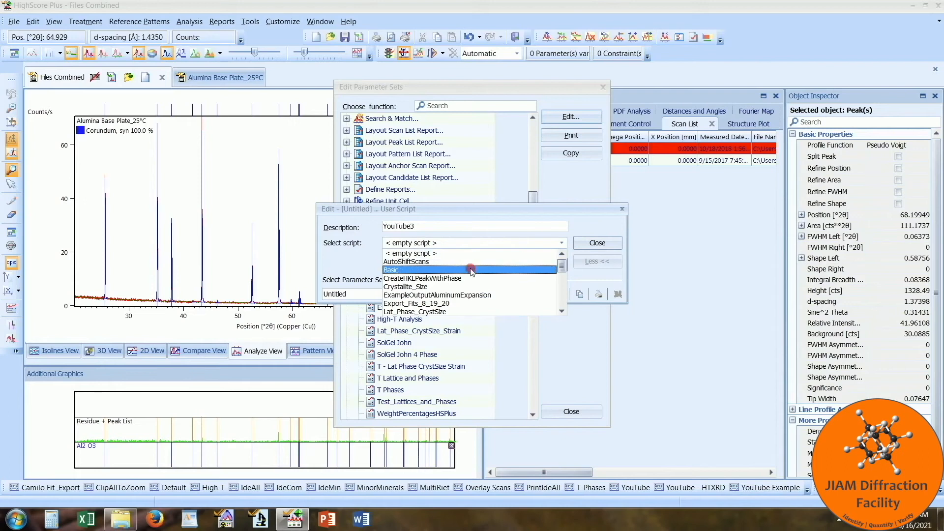
pyautogui.scroll(-1, 476, 279)
pyautogui.scroll(-5, 477, 278)
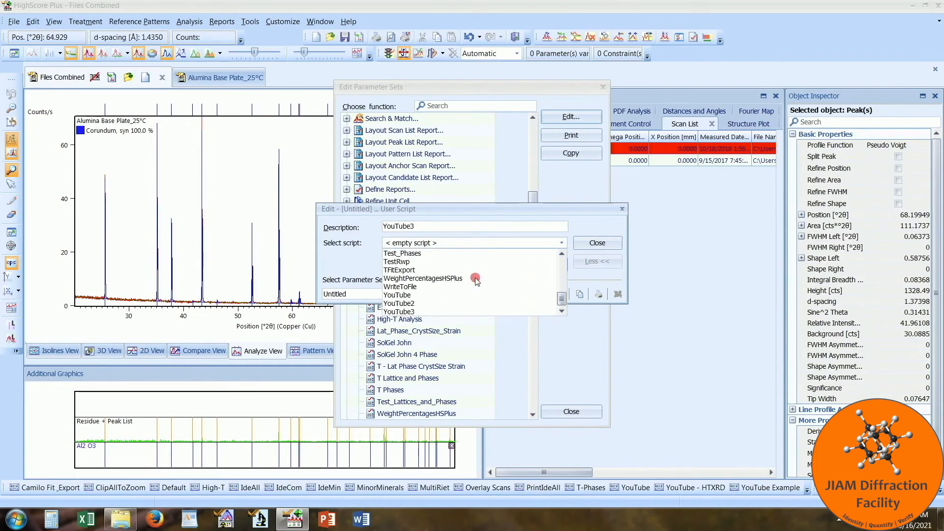
pyautogui.click(442, 312)
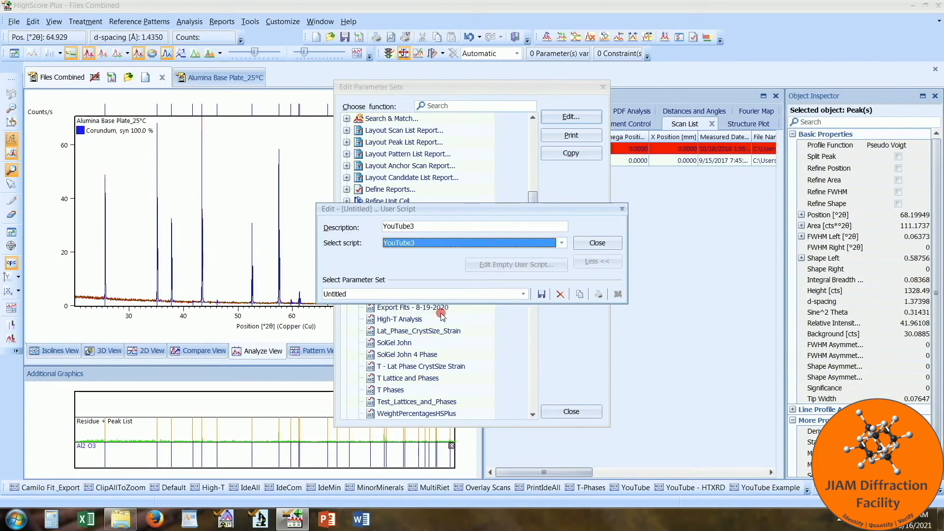
# Save the User Script settings as a parameter set named YouTube3
pyautogui.click(535, 293)
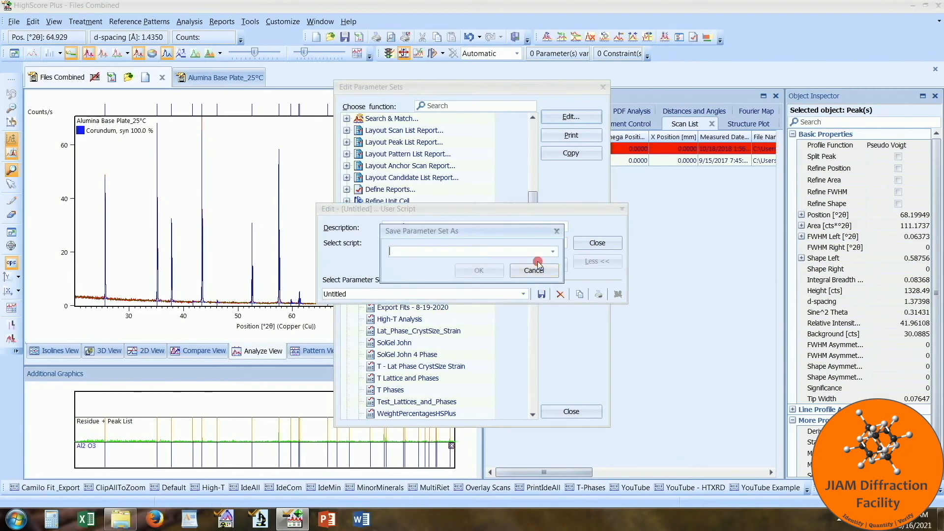
pyautogui.write('P')
pyautogui.write('YouTube3')
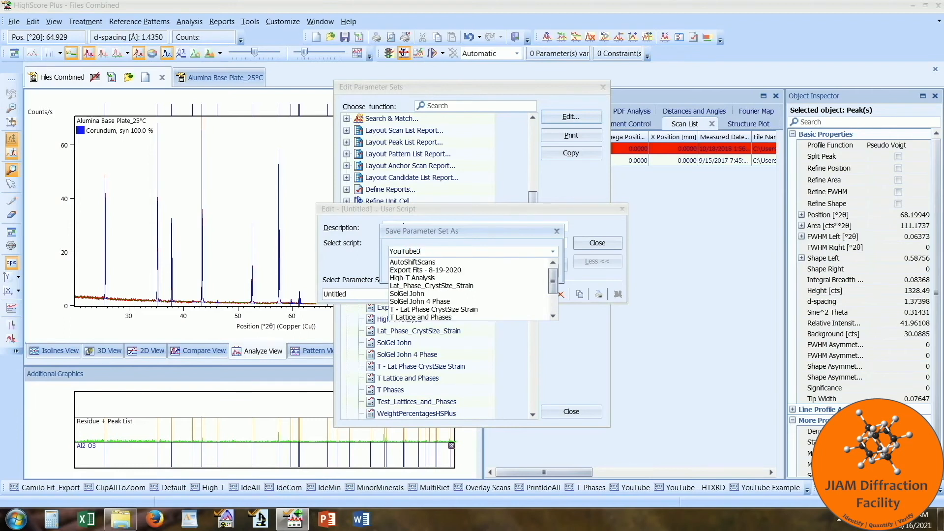
pyautogui.click(538, 262)
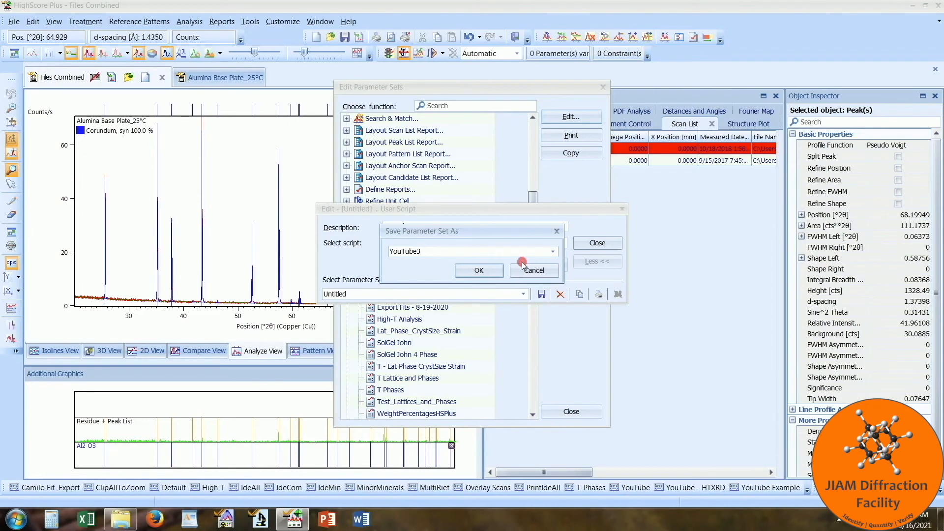
pyautogui.click(488, 270)
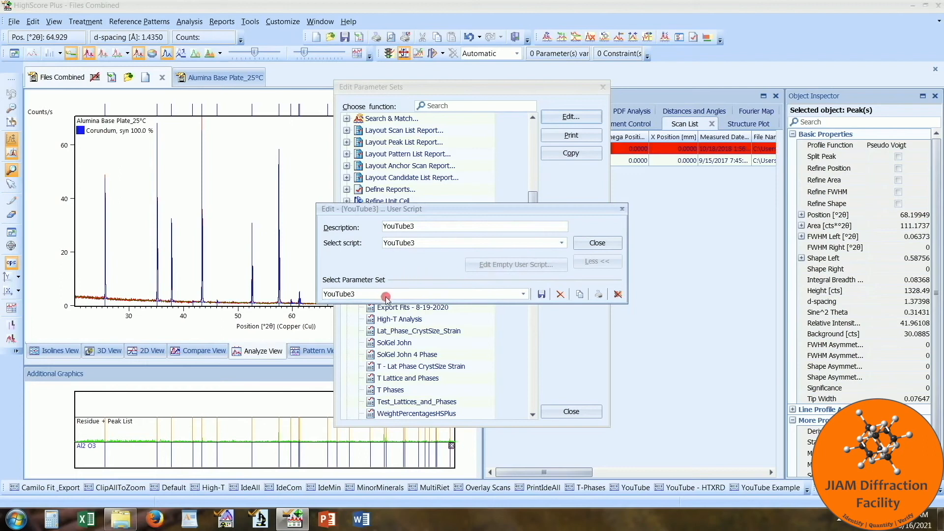
# Close the User Script settings and the parameter sets editor, and open the User Batches editor
pyautogui.click(624, 207)
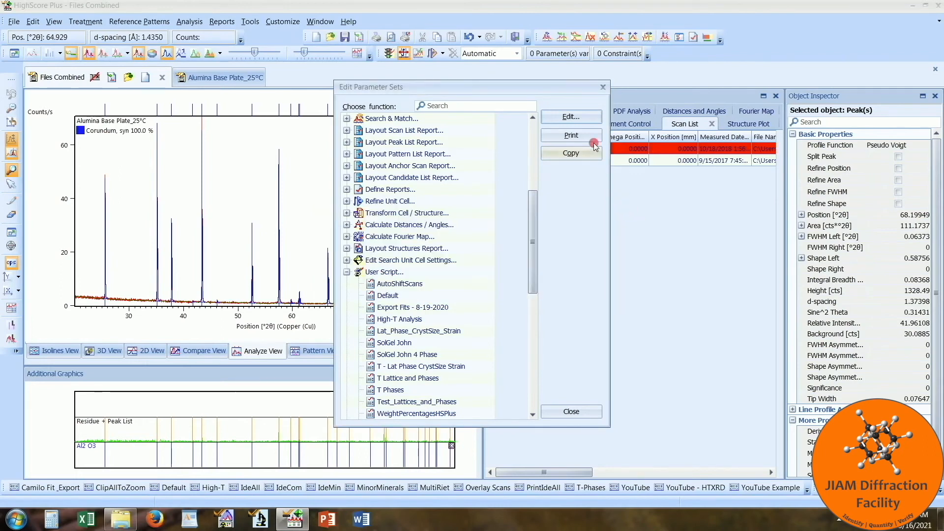
pyautogui.click(603, 87)
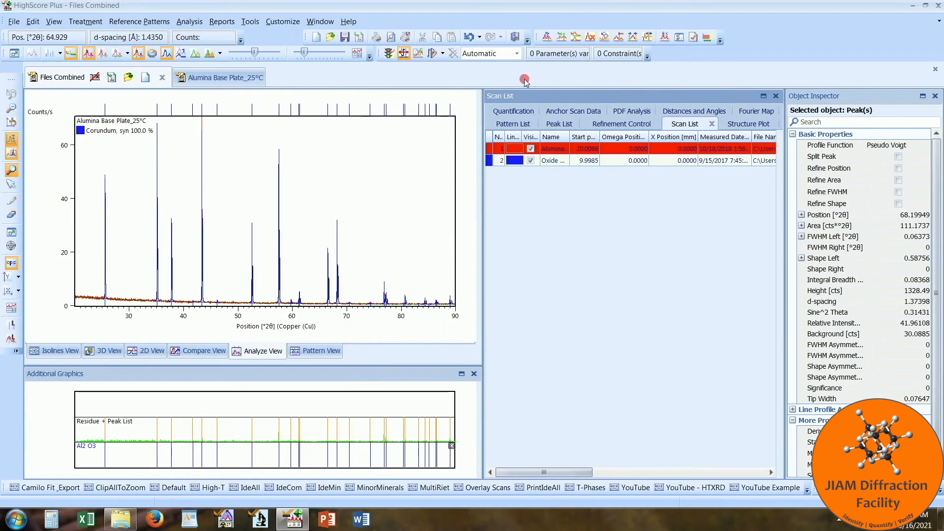
pyautogui.click(271, 22)
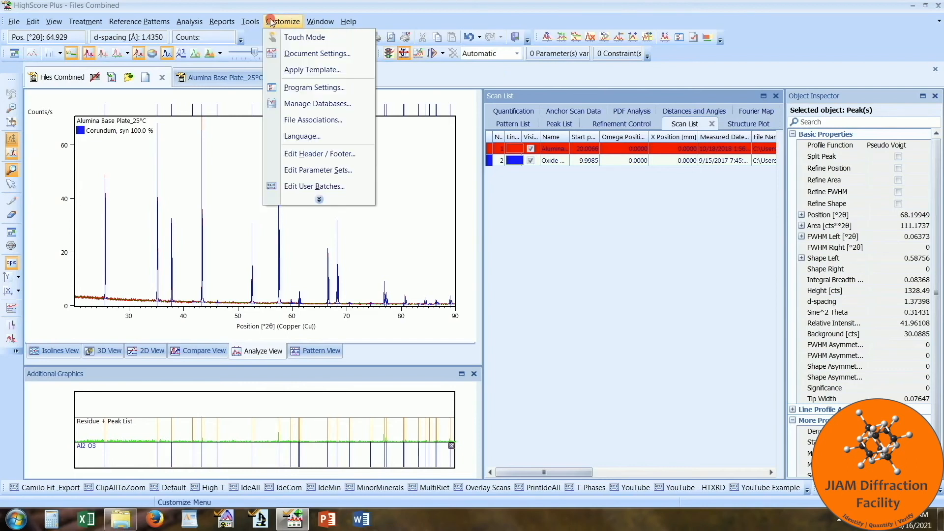
pyautogui.click(343, 187)
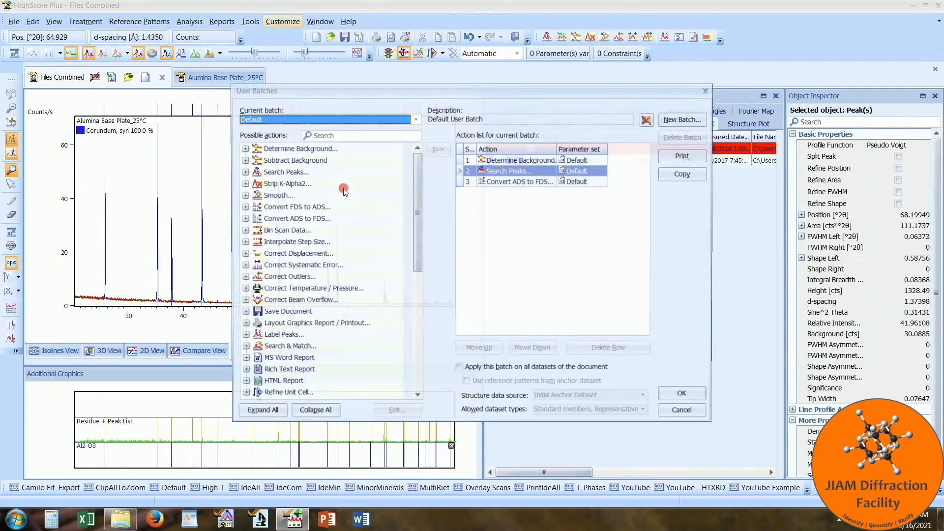
pyautogui.click(416, 118)
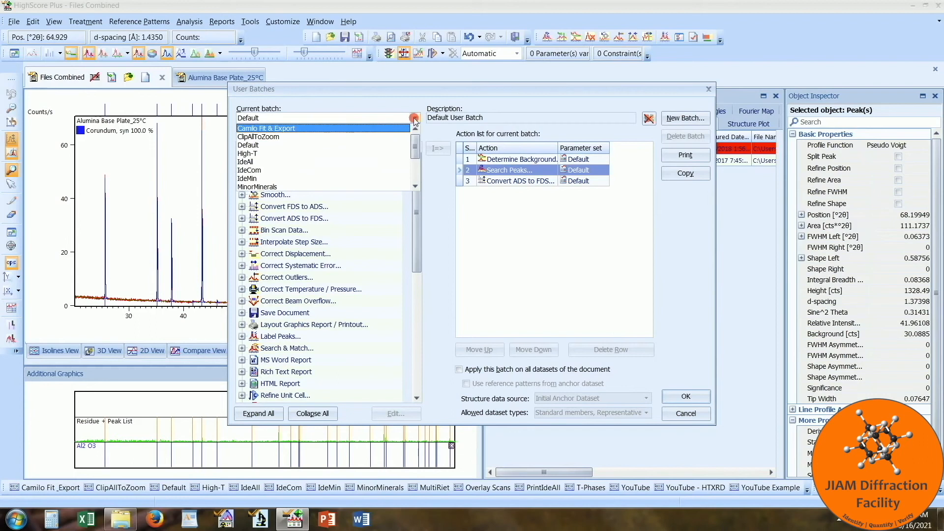
pyautogui.click(415, 120)
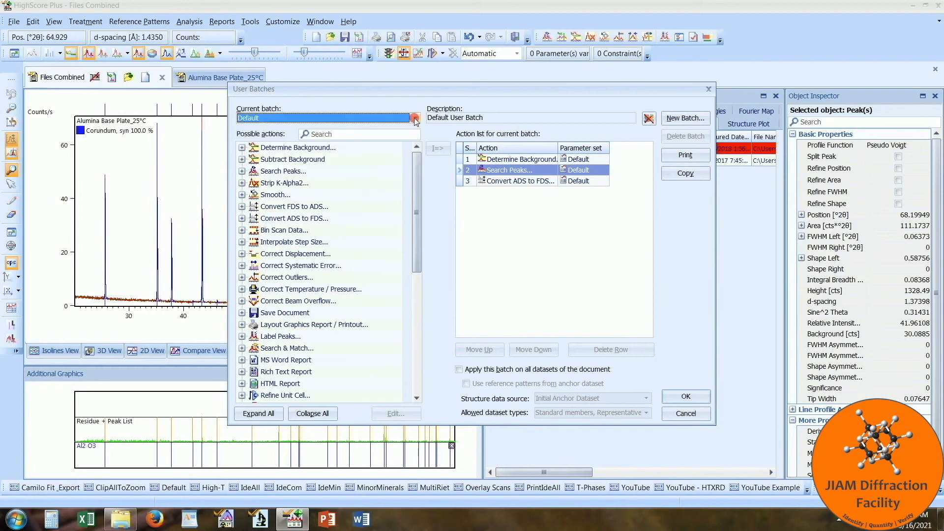
# Create a new user batch named YouTube3 from Empty Batch, with the description YouTube3
pyautogui.click(694, 120)
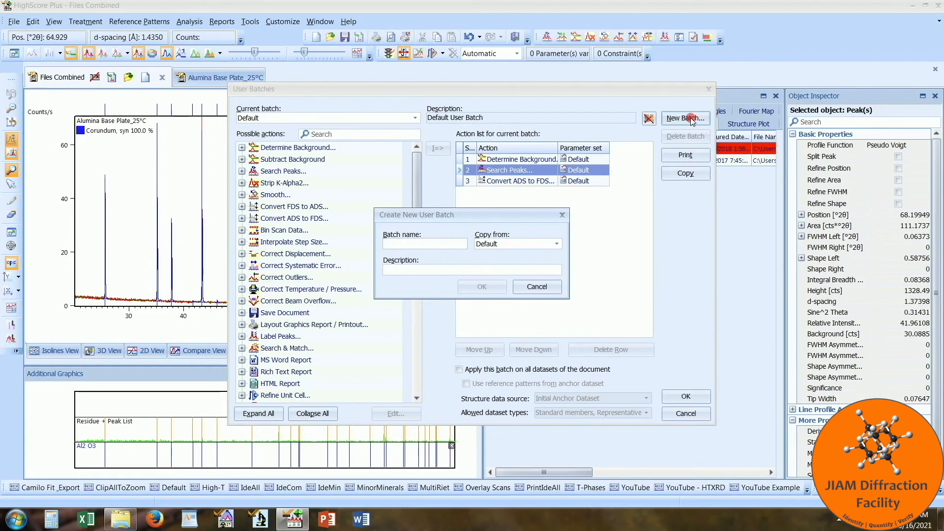
pyautogui.write('YouTube3')
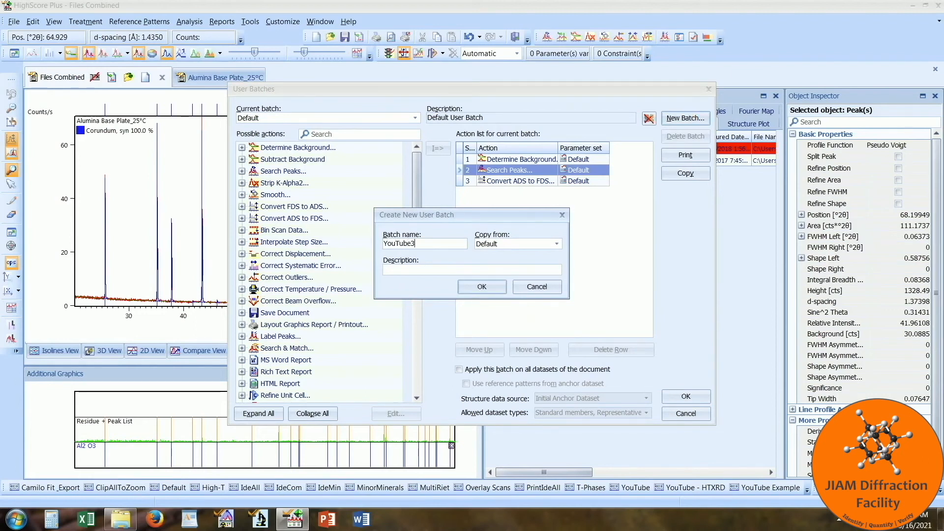
pyautogui.click(515, 244)
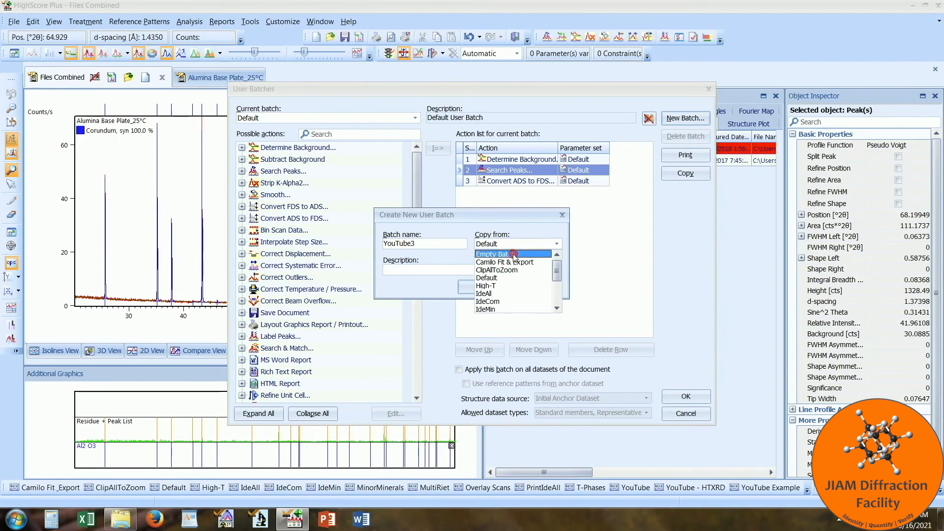
pyautogui.click(514, 255)
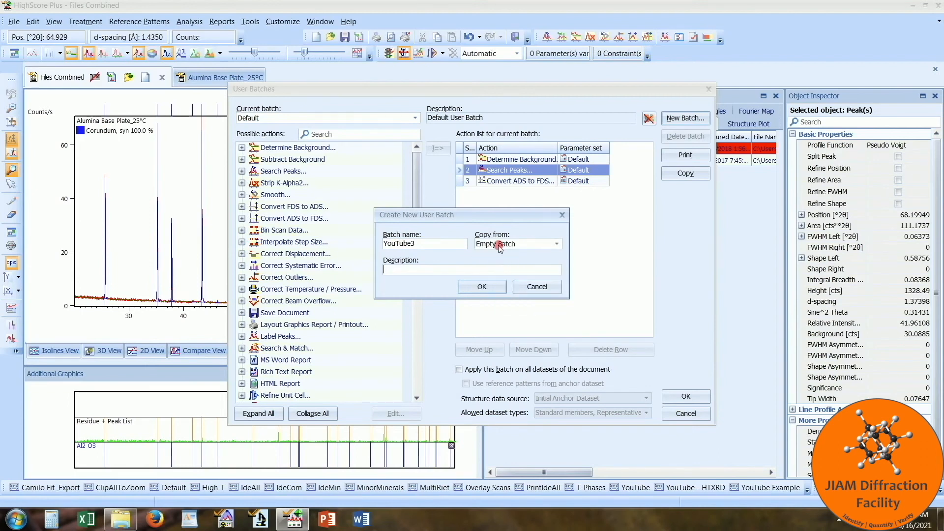
pyautogui.press('Tab')
pyautogui.write('YouTube3')
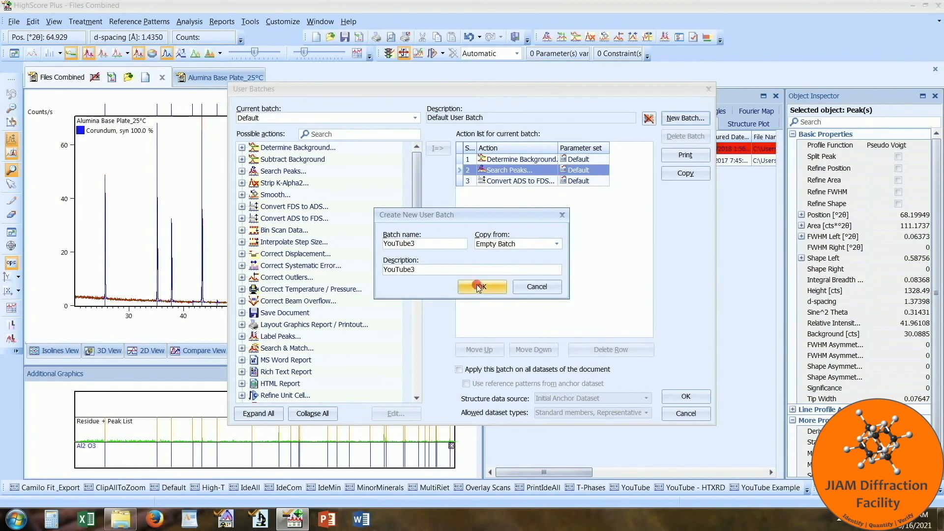
pyautogui.click(480, 288)
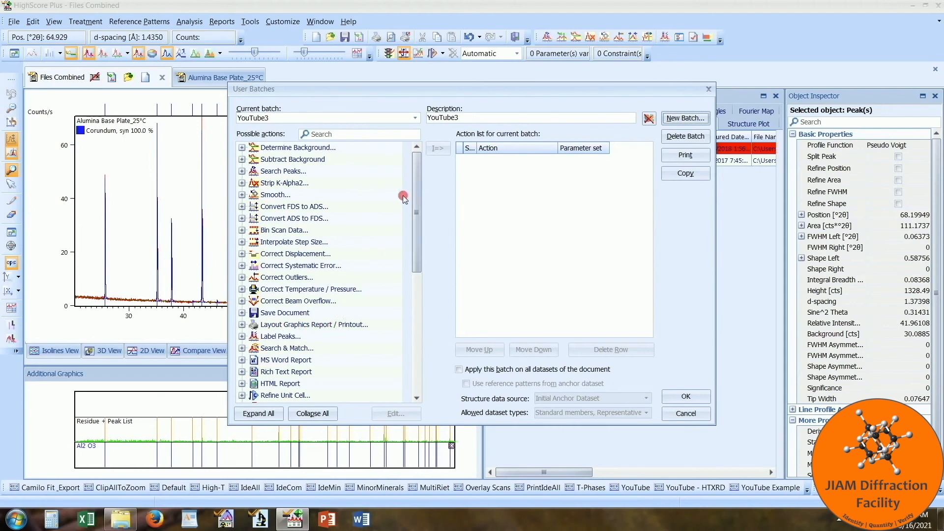
# Add the Search & Match action with the YouTube3 parameter set as the batch's first action
pyautogui.moveTo(418, 190); pyautogui.dragTo(416, 206)
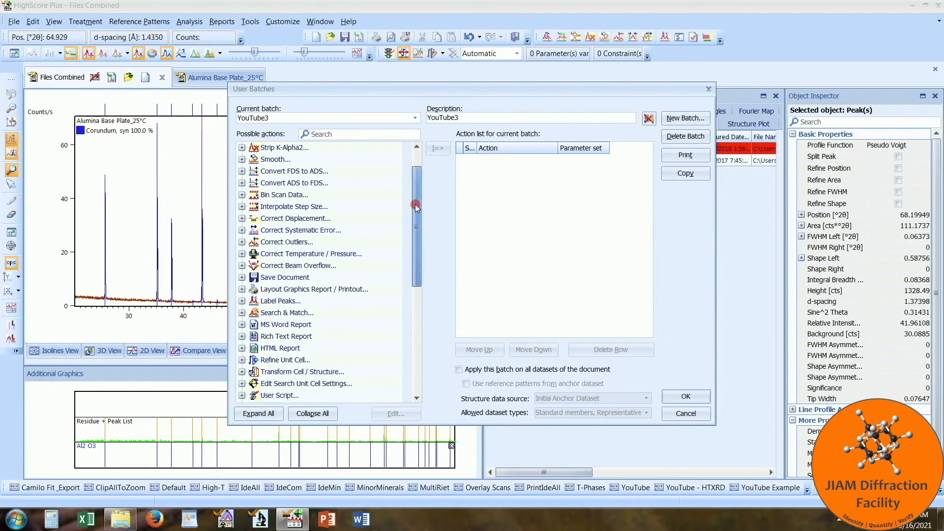
pyautogui.click(242, 313)
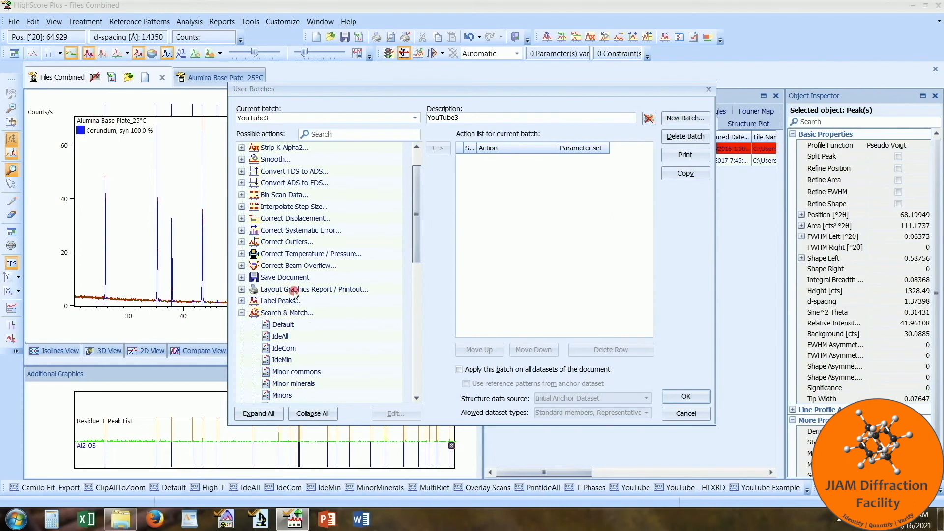
pyautogui.moveTo(415, 228); pyautogui.dragTo(414, 252)
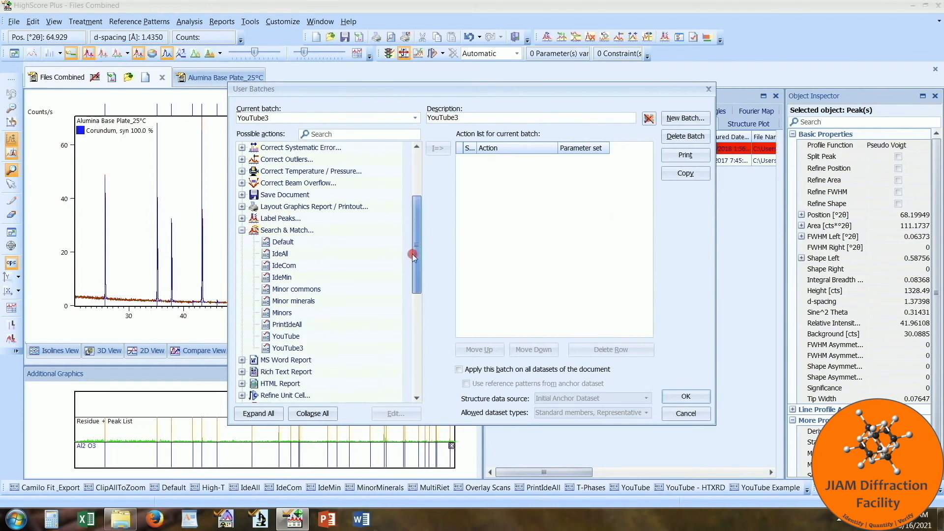
pyautogui.click(287, 349)
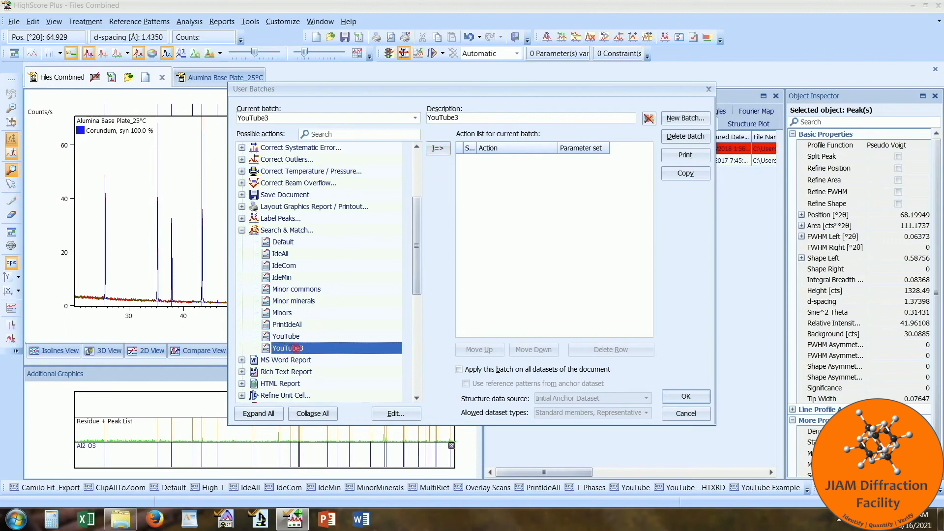
pyautogui.moveTo(298, 348); pyautogui.dragTo(472, 173)
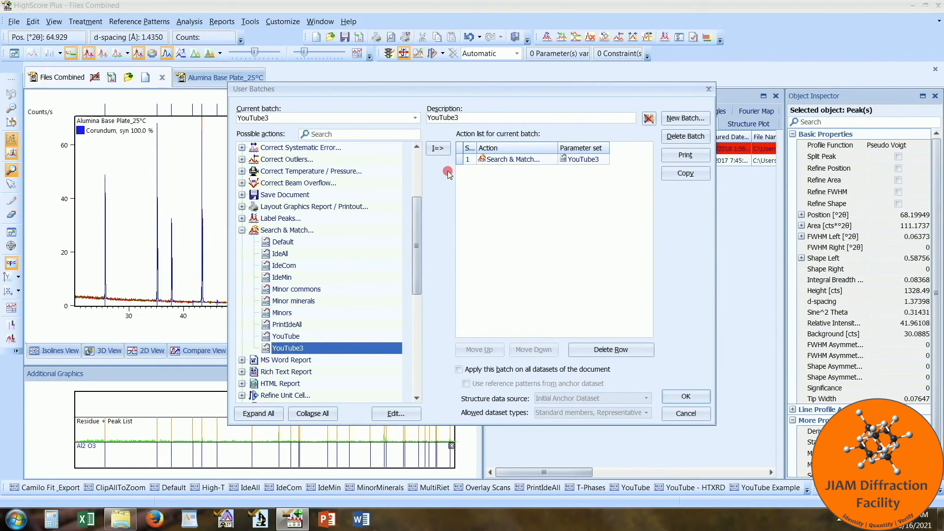
pyautogui.click(242, 230)
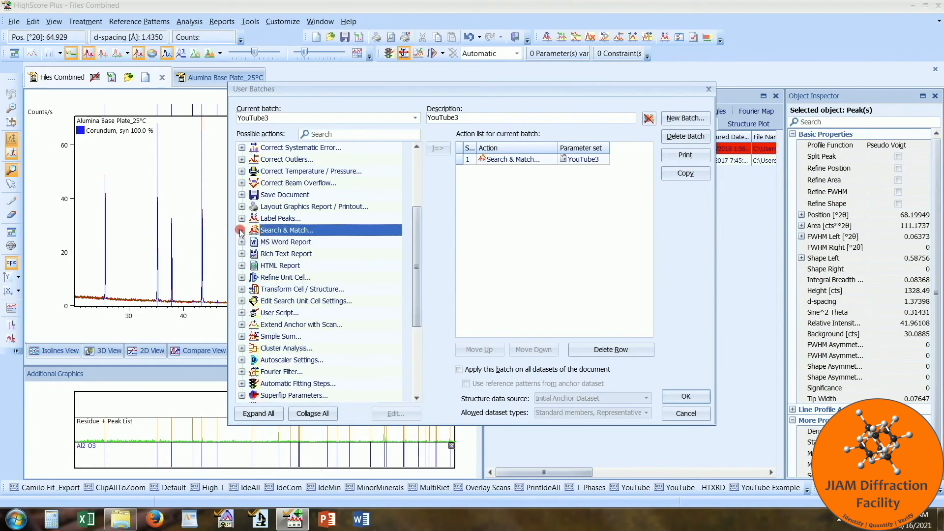
# Add Automatic Fitting Steps with the Expanded Rietveld parameter set as the batch's second action
pyautogui.scroll(-3, 266, 276)
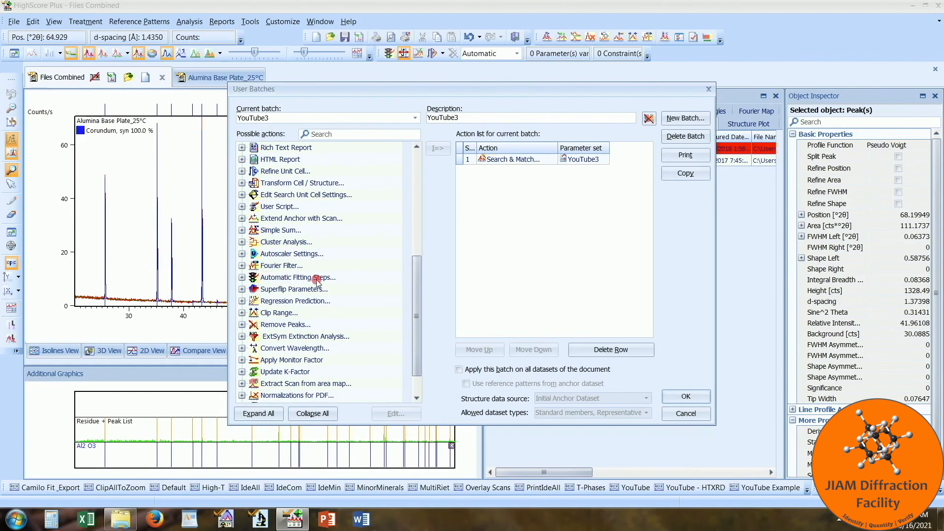
pyautogui.click(241, 278)
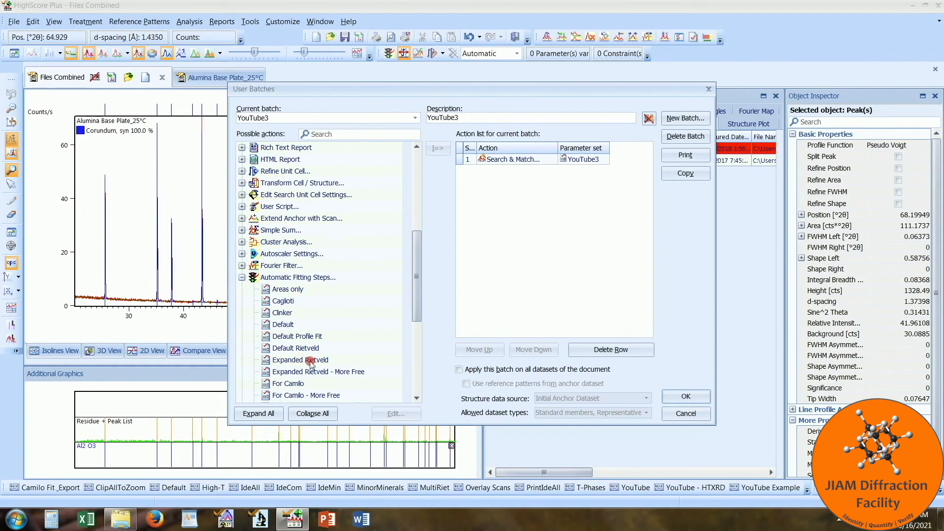
pyautogui.moveTo(309, 363); pyautogui.dragTo(485, 173)
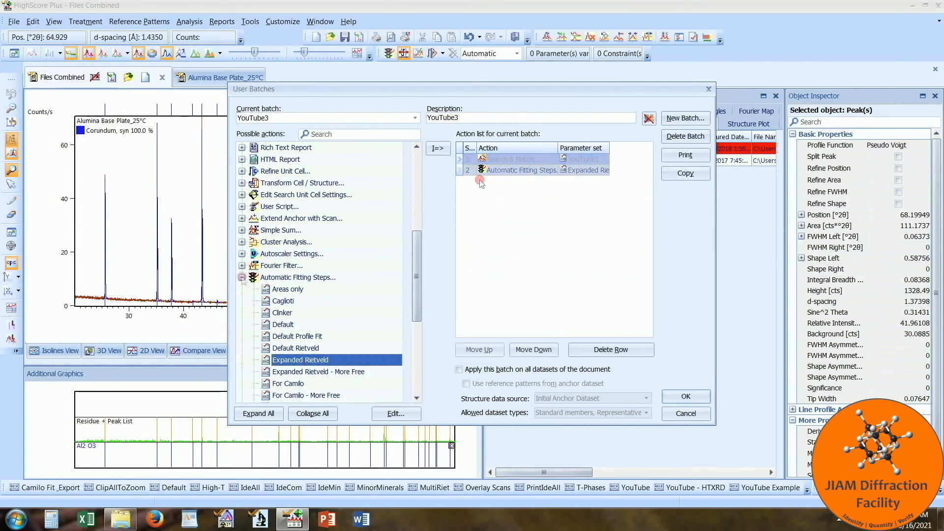
pyautogui.click(242, 278)
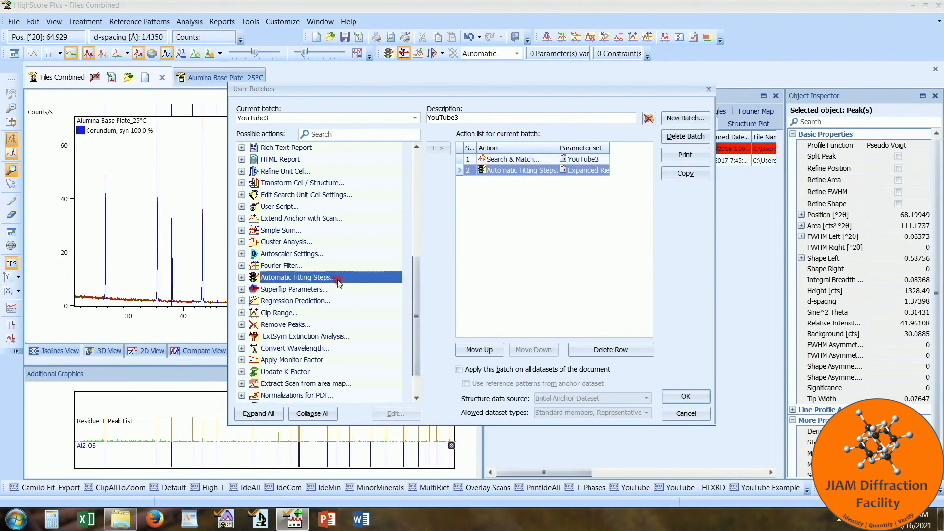
# Add the User Script action with the YouTube3 parameter set as the batch's third action
pyautogui.moveTo(415, 282); pyautogui.dragTo(417, 268)
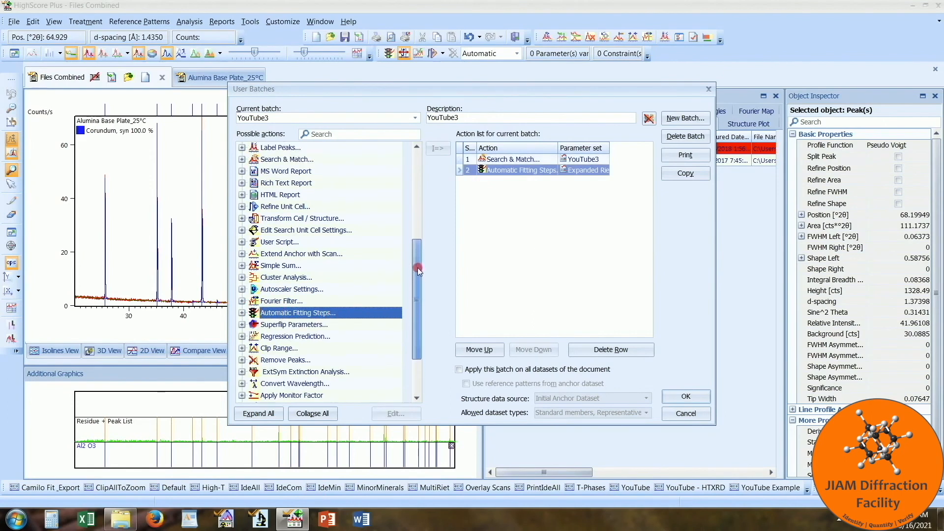
pyautogui.click(242, 242)
pyautogui.moveTo(416, 258); pyautogui.dragTo(418, 276)
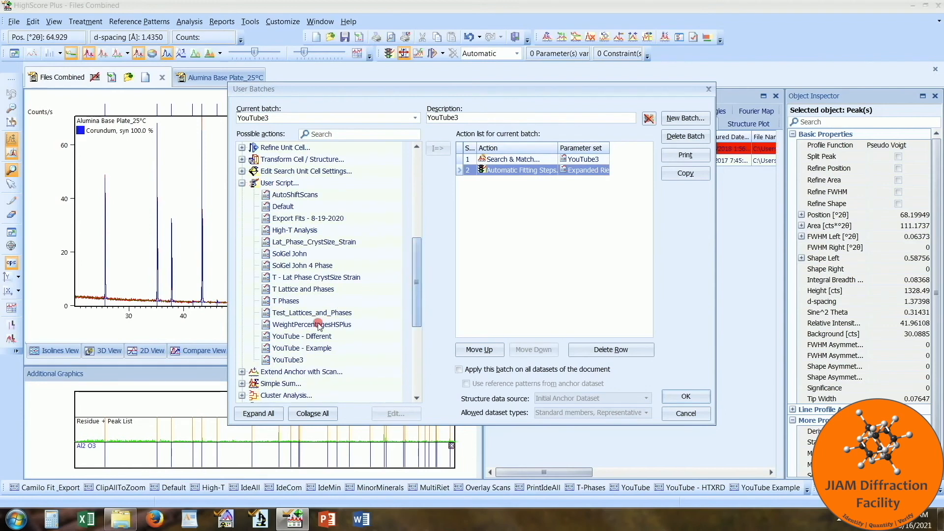
pyautogui.moveTo(290, 360); pyautogui.dragTo(476, 189)
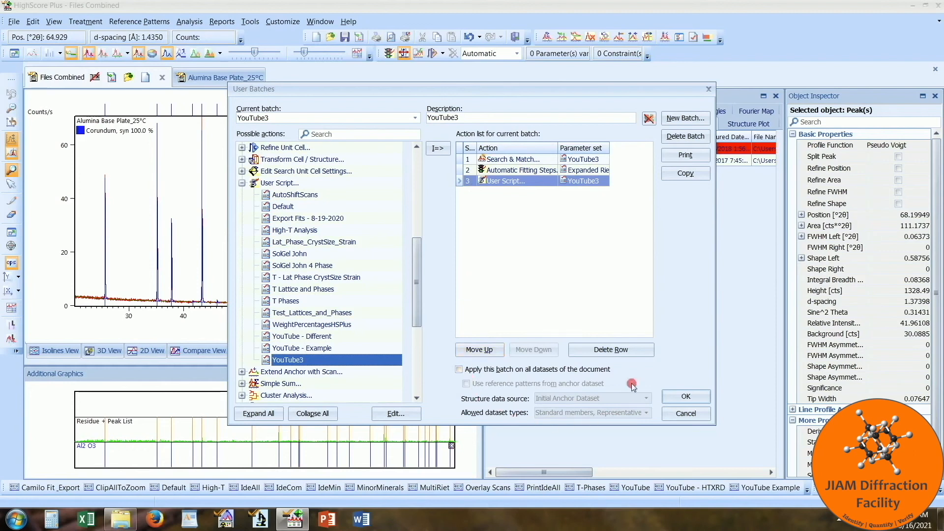
# Set the YouTube3 batch to apply on all datasets of the document, moving the dialog clear of the scan list
pyautogui.moveTo(539, 89); pyautogui.dragTo(333, 100)
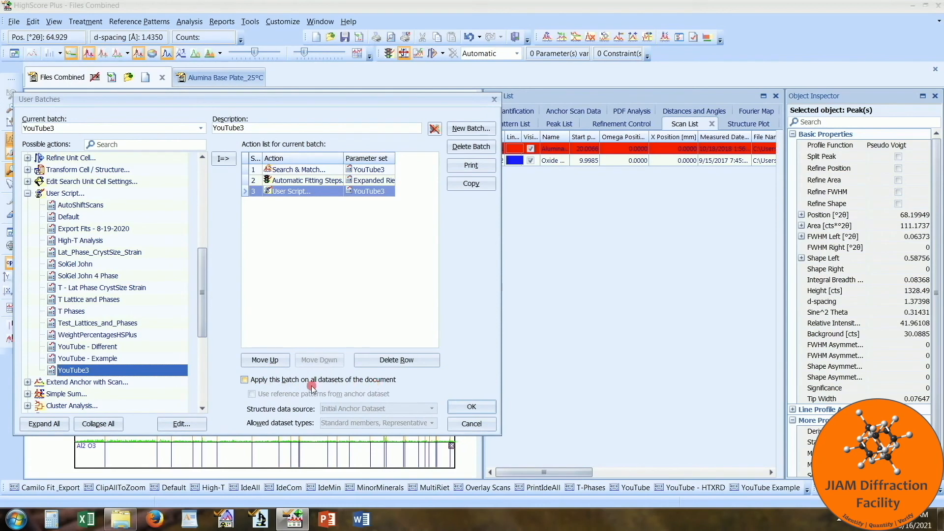
pyautogui.click(245, 381)
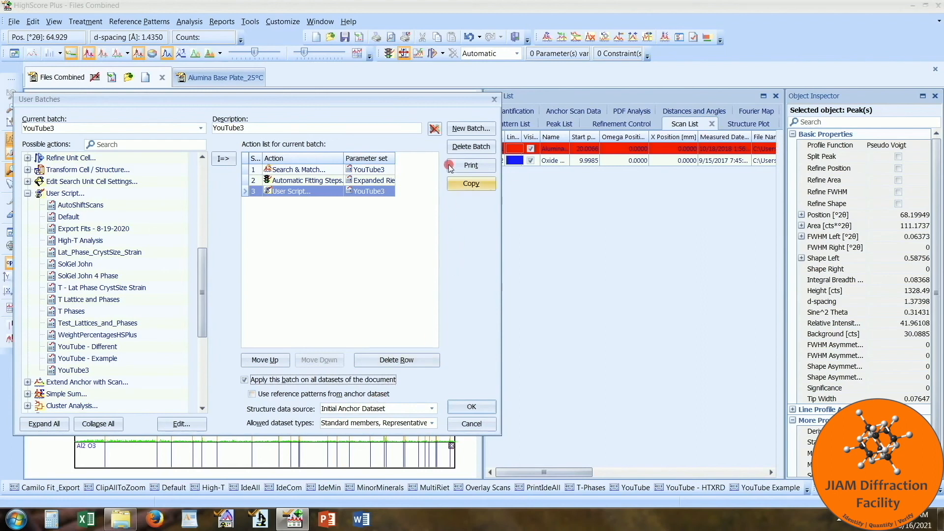
pyautogui.moveTo(462, 98); pyautogui.dragTo(431, 97)
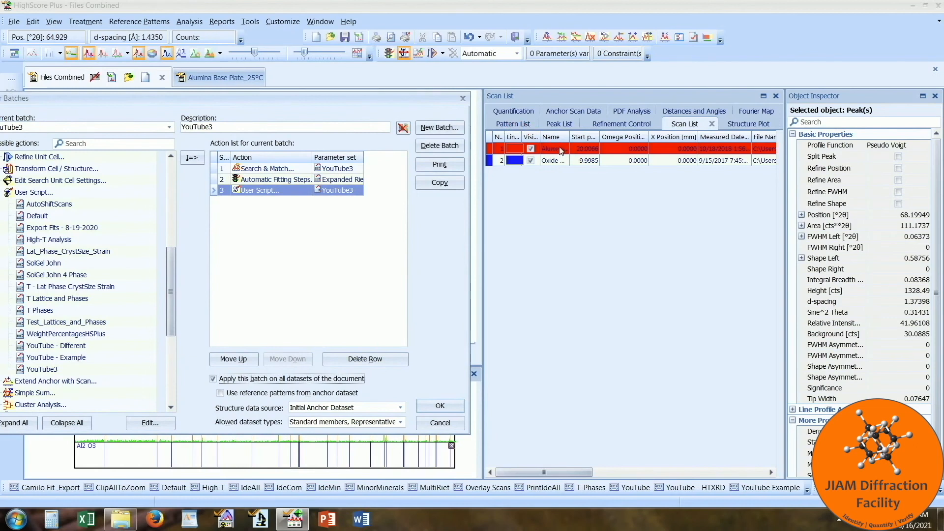
# Set the batch's structure data source to None, leaving reference patterns from the anchor dataset unused
pyautogui.click(517, 126)
pyautogui.click(221, 393)
pyautogui.click(401, 408)
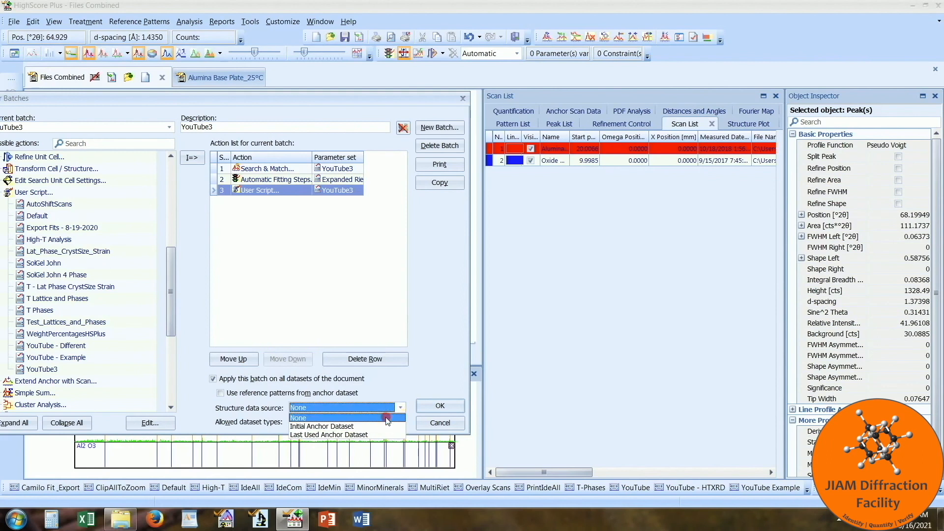
pyautogui.click(387, 419)
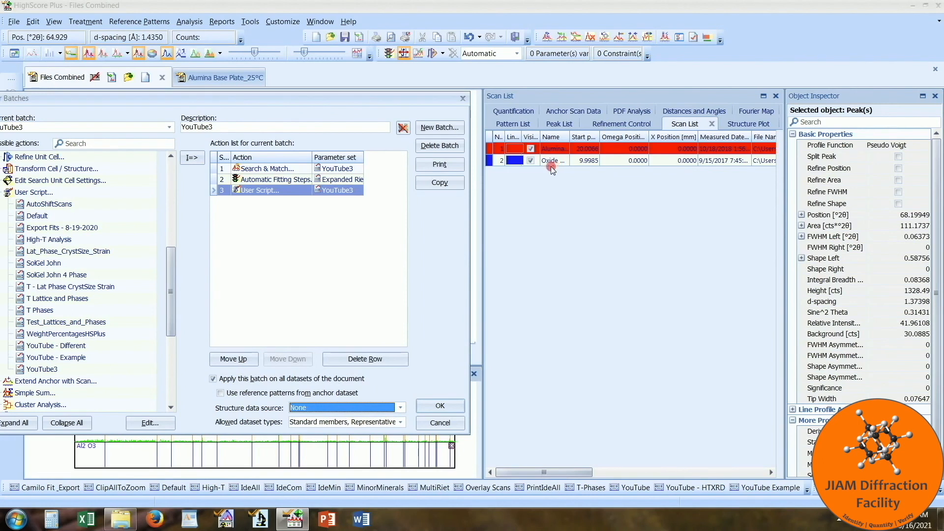
pyautogui.click(399, 409)
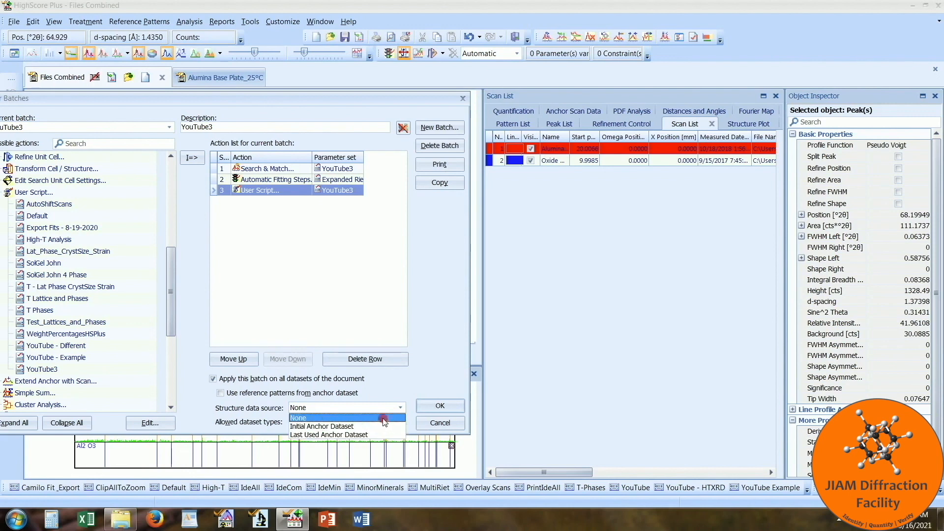
pyautogui.click(384, 418)
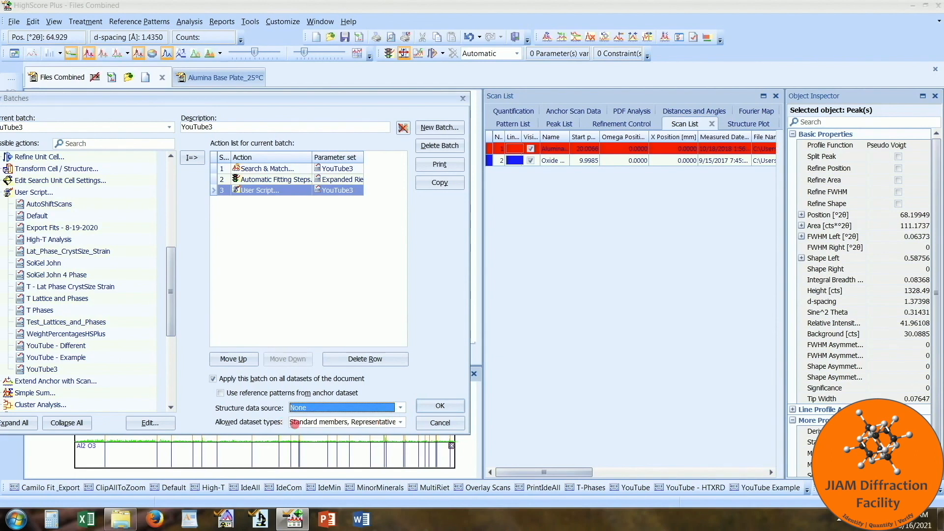
# Review the allowed dataset types for the YouTube3 batch and save the batch
pyautogui.click(400, 422)
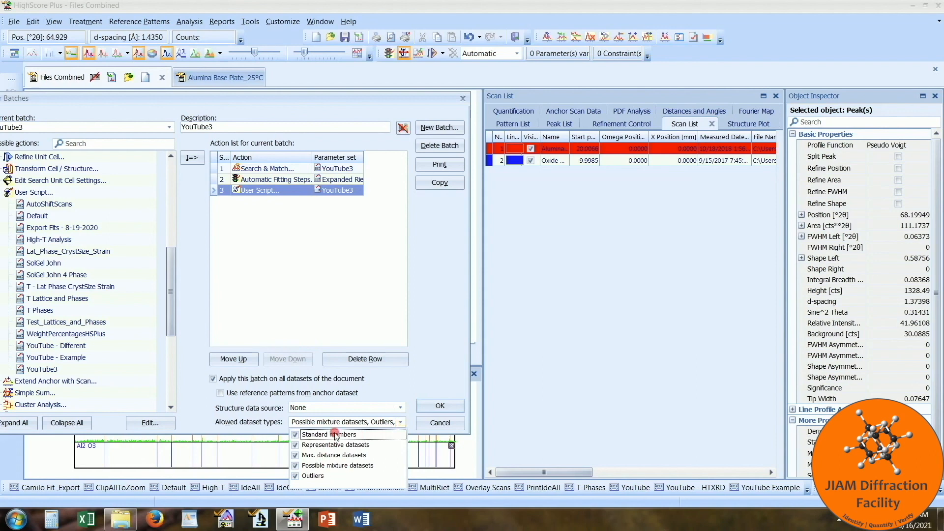
pyautogui.click(401, 424)
pyautogui.click(440, 406)
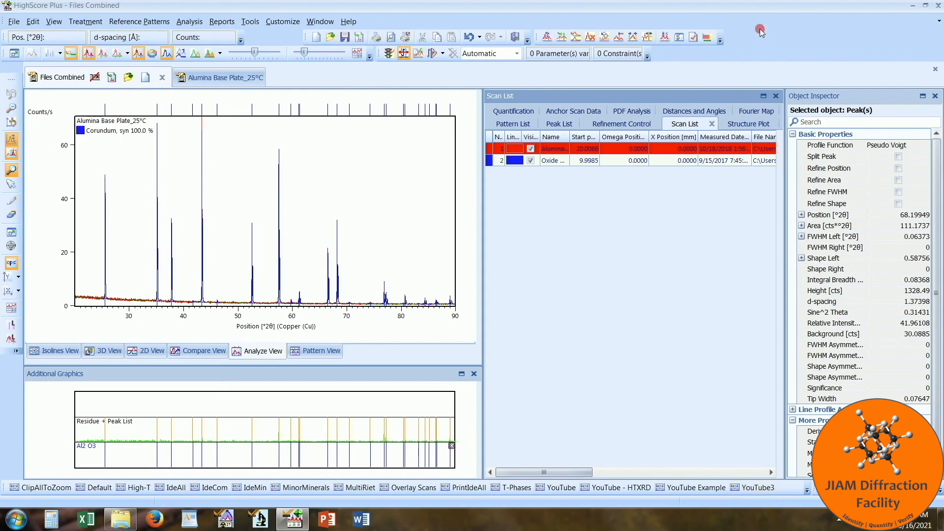
# Hide the Batches toolbar and show it again
pyautogui.rightClick(782, 37)
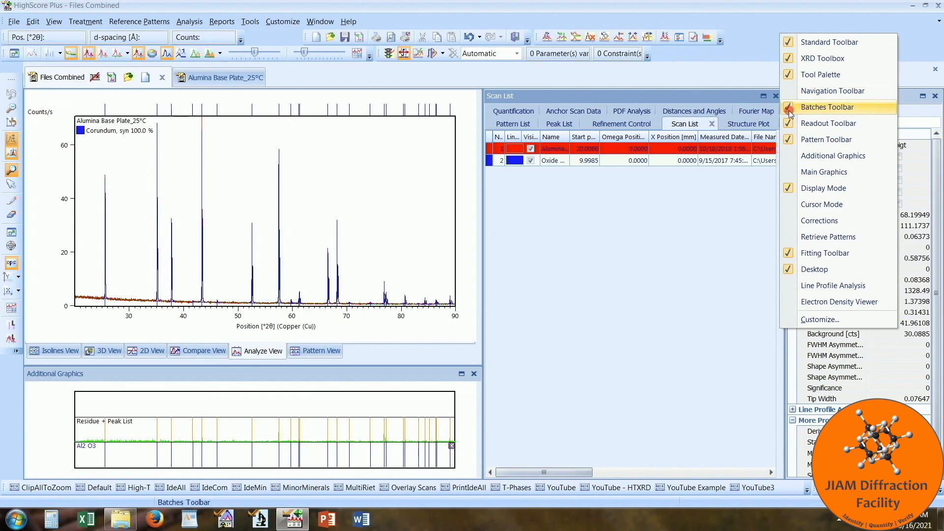
pyautogui.click(827, 109)
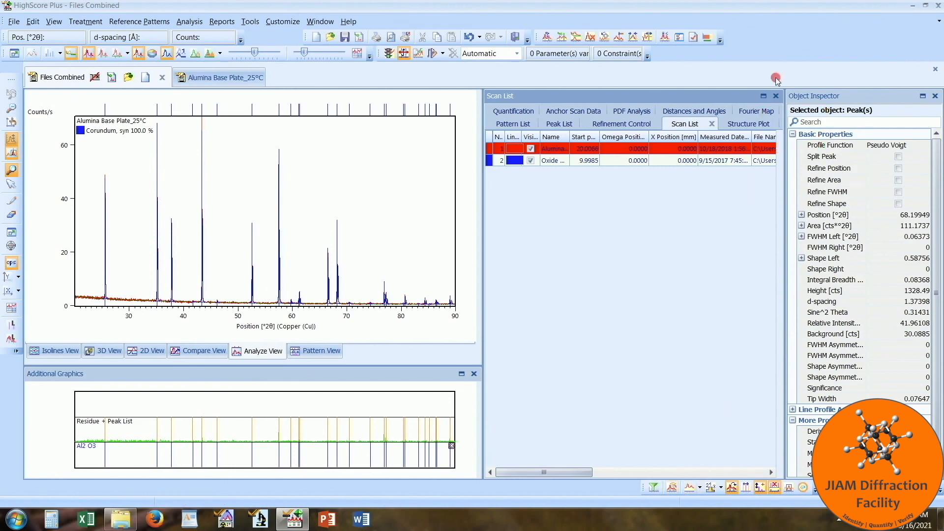
pyautogui.rightClick(789, 37)
pyautogui.click(845, 112)
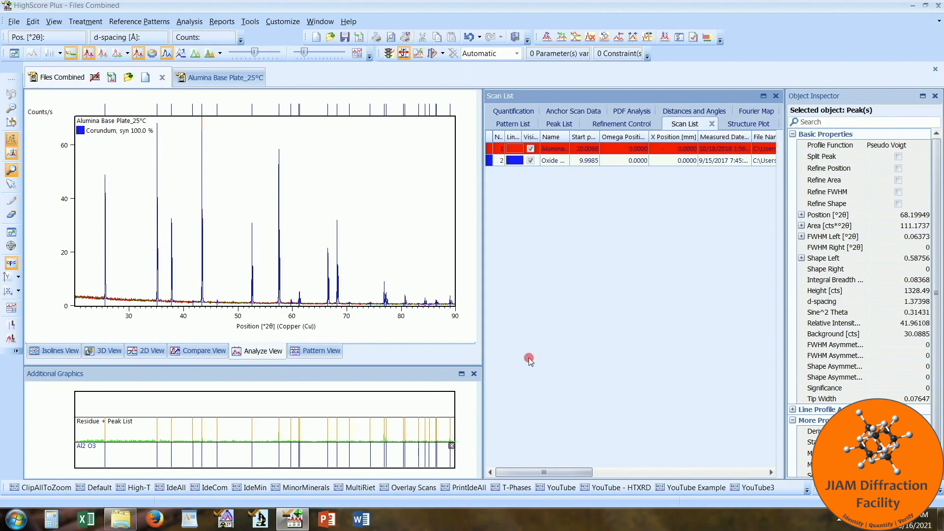
# Run the YouTube3 batch on the Alumina Base Plate_25°C document and show the difference plot in the additional graphics
pyautogui.click(218, 79)
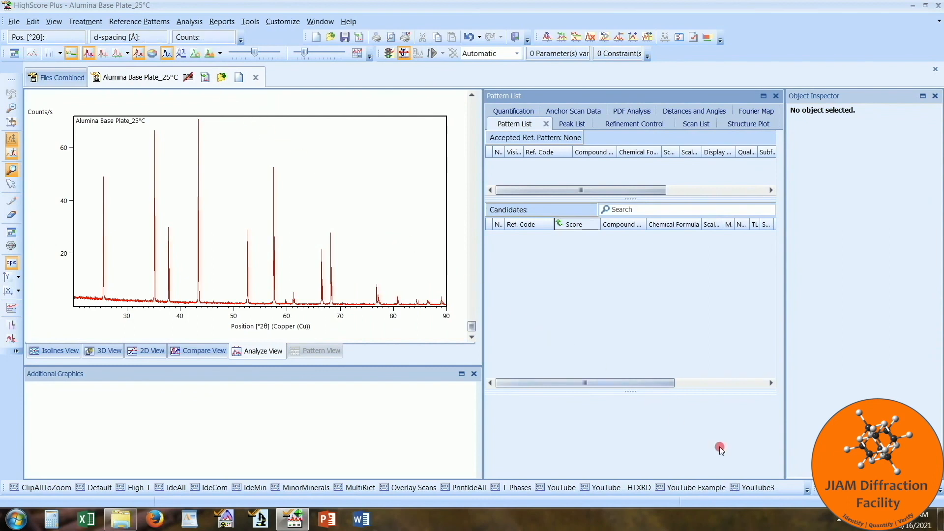
pyautogui.click(758, 487)
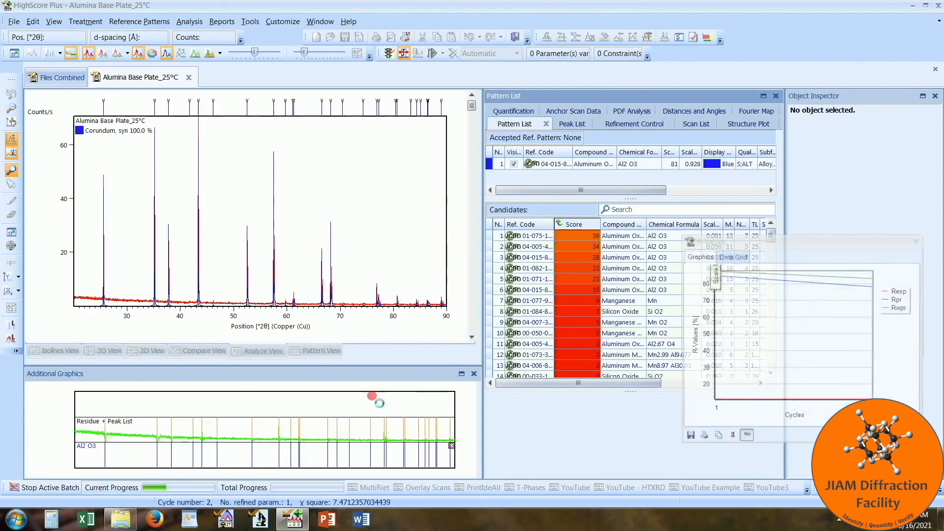
pyautogui.rightClick(344, 408)
pyautogui.moveTo(428, 416)
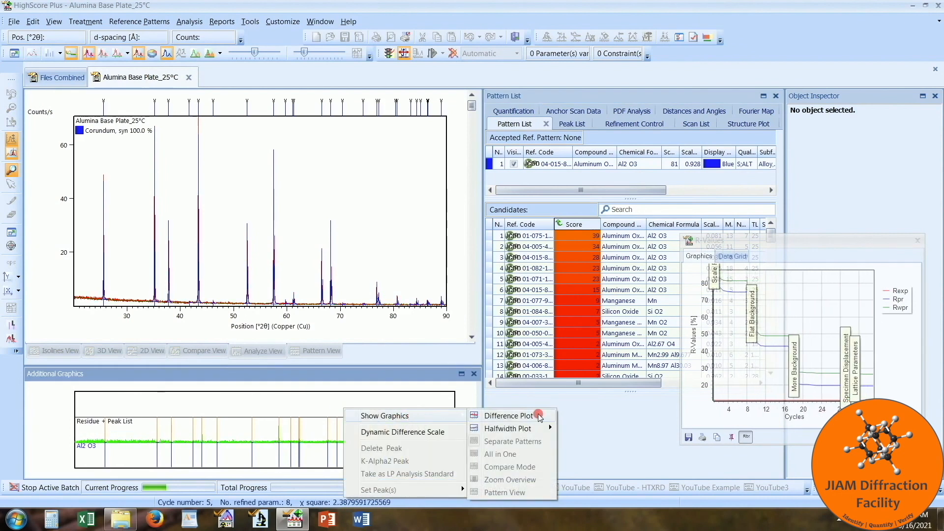
pyautogui.click(486, 417)
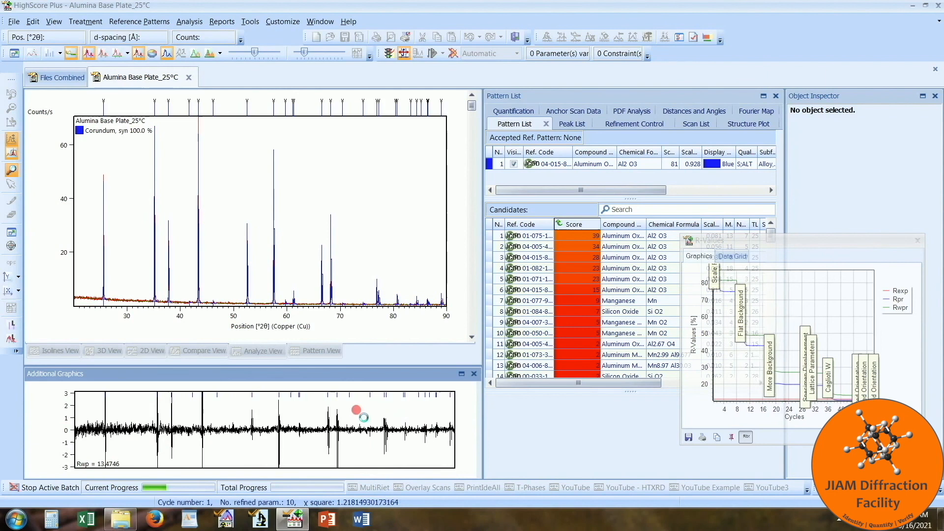